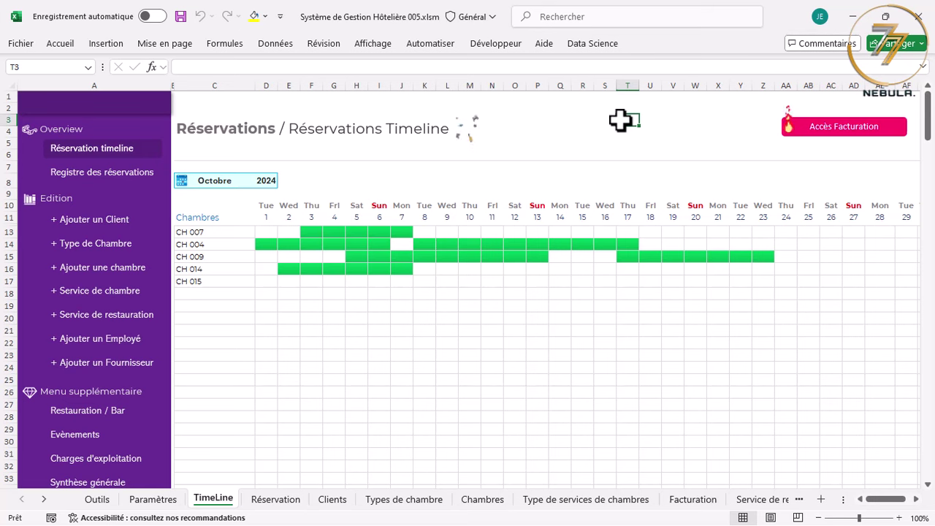
- Start a formula-based conditional formatting rule for column A of the TimeLine sheet with the formula =$C$2=1
click(63, 86)
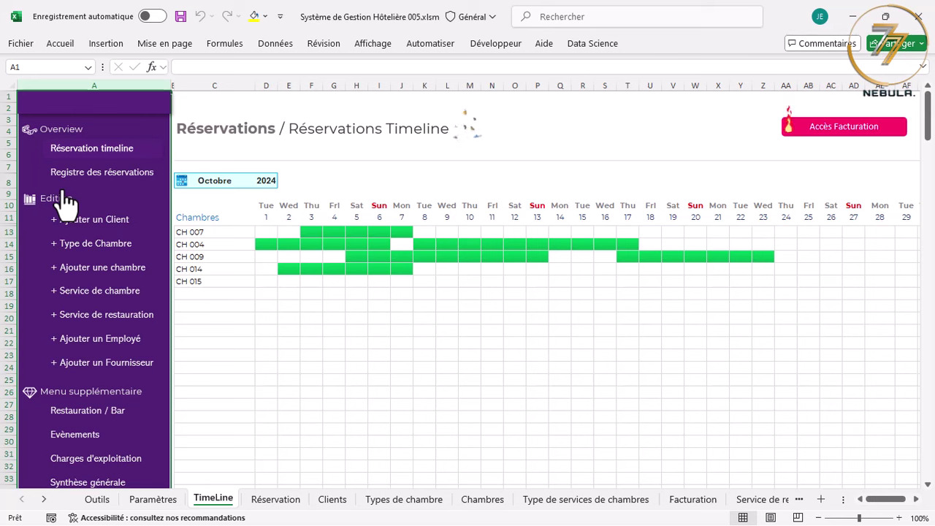
click(202, 105)
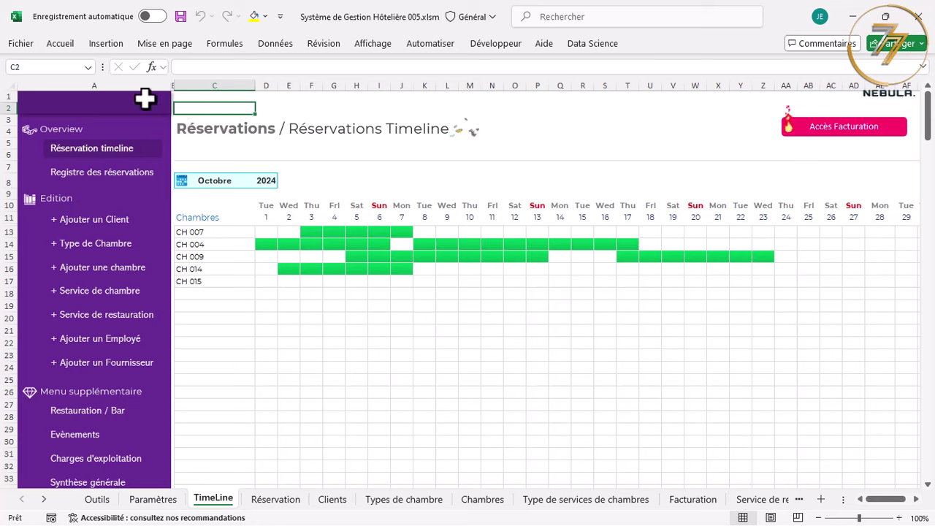
click(105, 83)
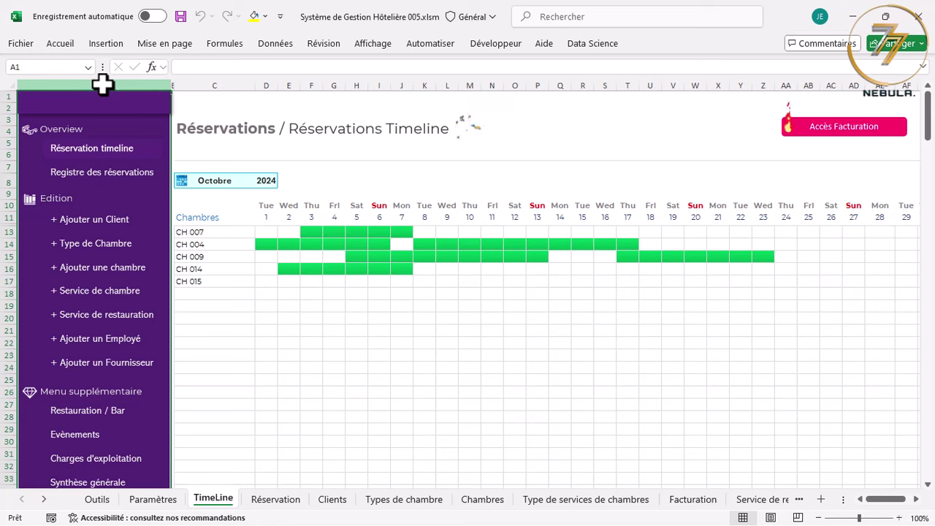
drag(98, 85, 97, 86)
click(66, 43)
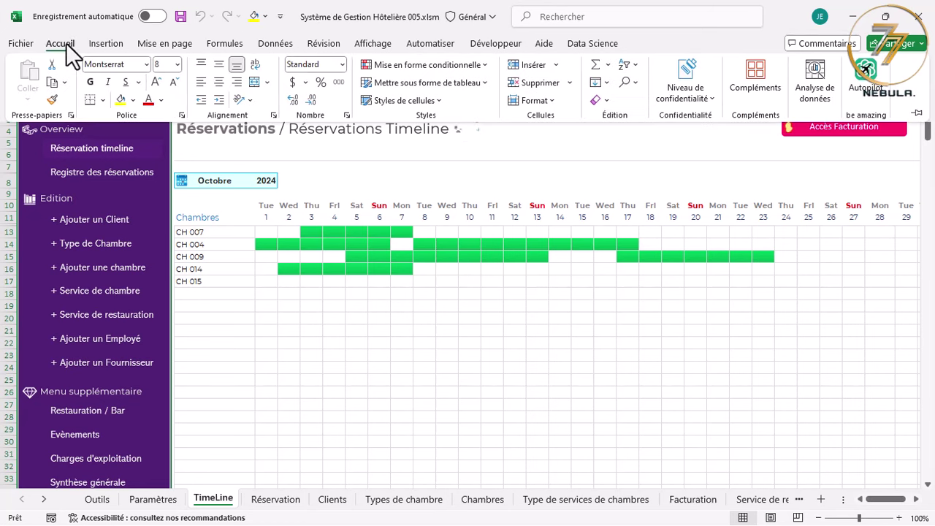
click(481, 63)
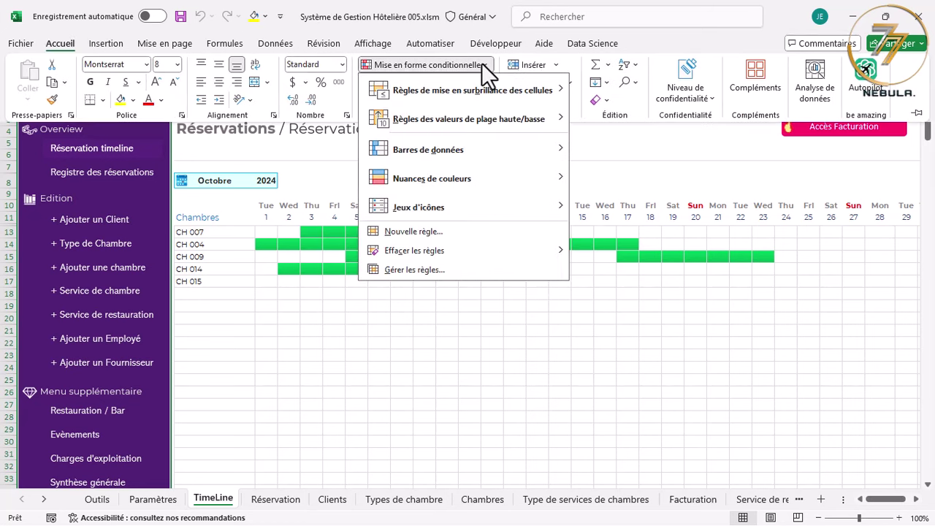
click(443, 237)
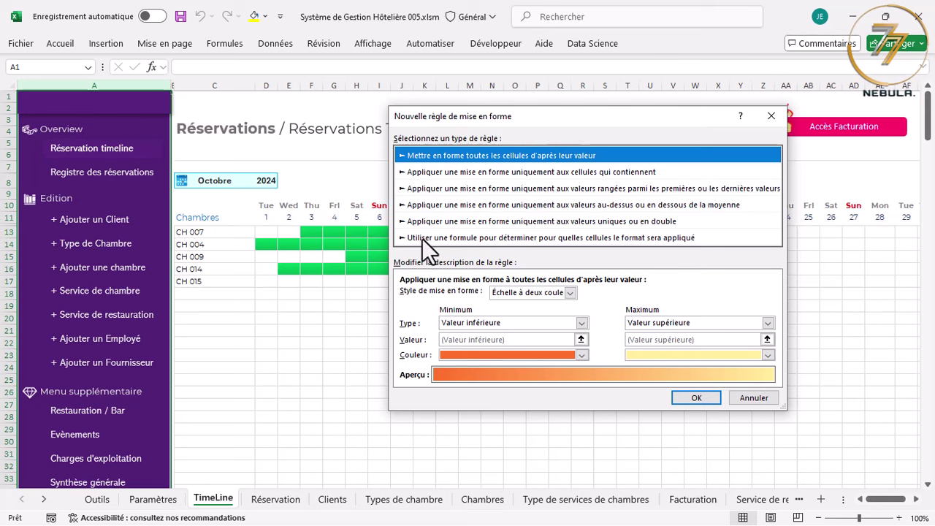
click(424, 238)
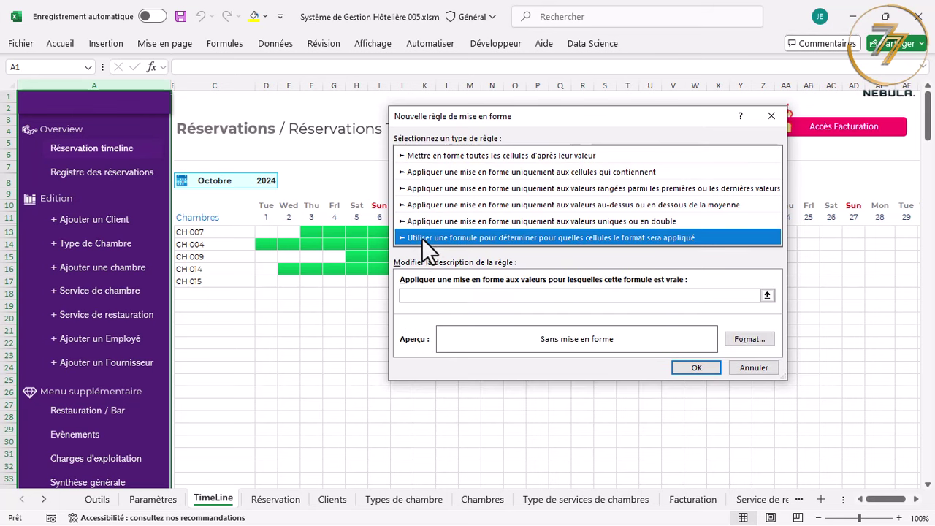
click(424, 296)
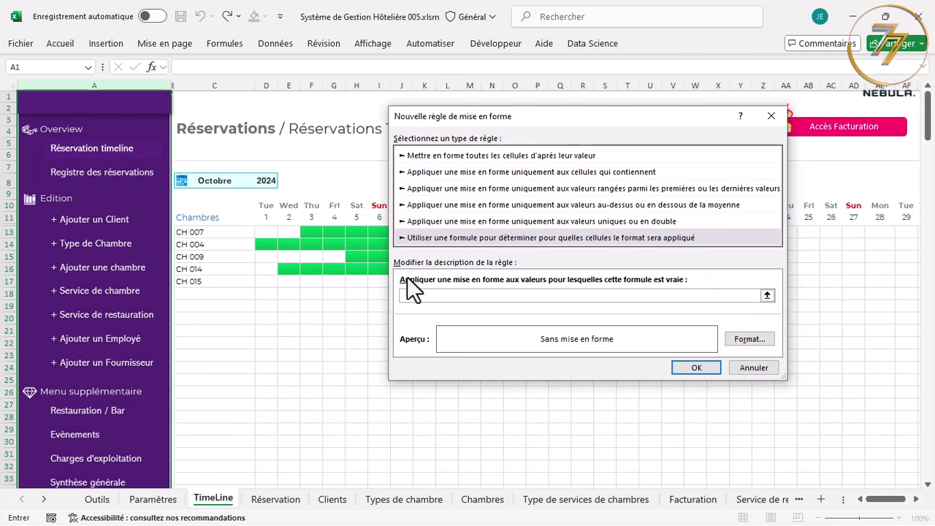
click(187, 108)
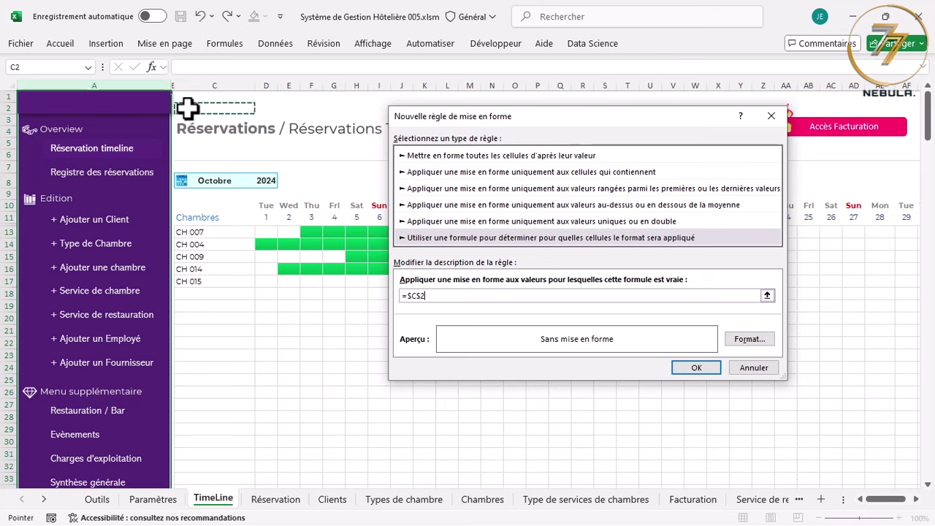
text(=1)
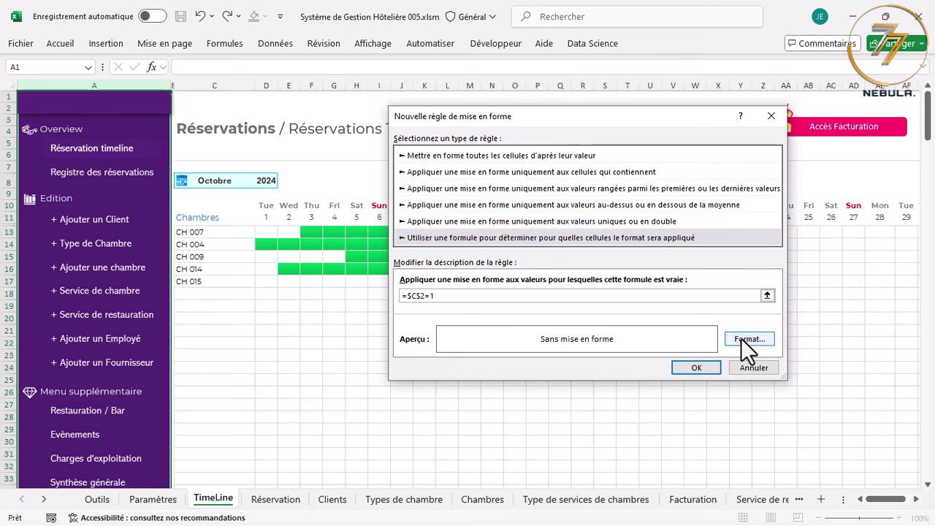
- Give the =$C$2=1 rule a dark blue background fill and apply it to column A
click(741, 338)
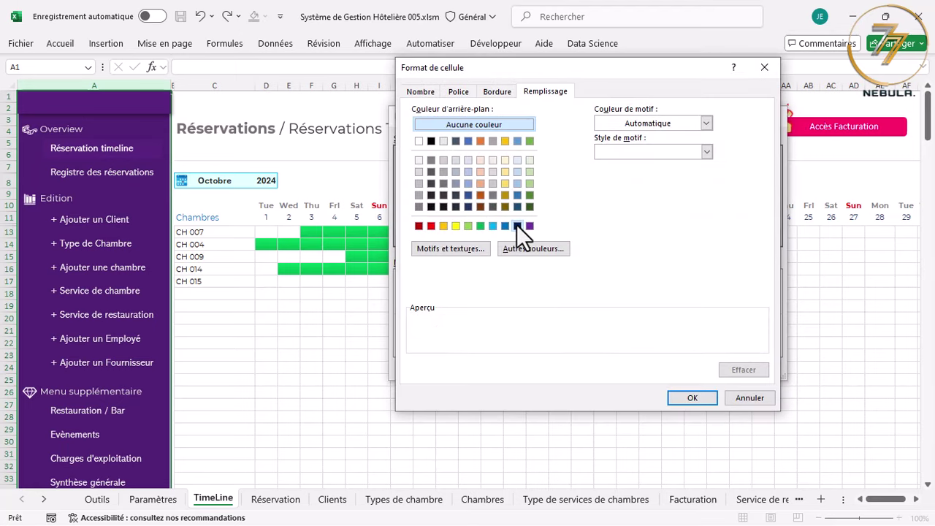
click(517, 226)
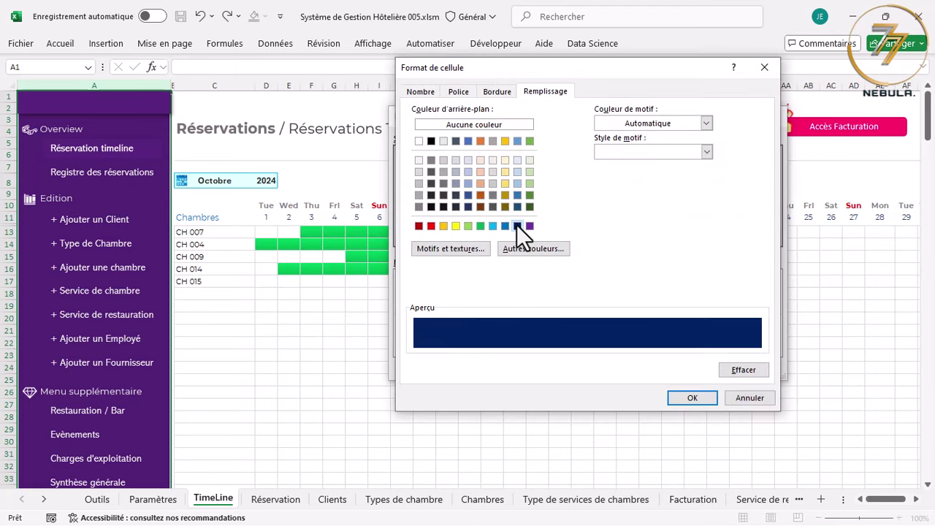
click(695, 398)
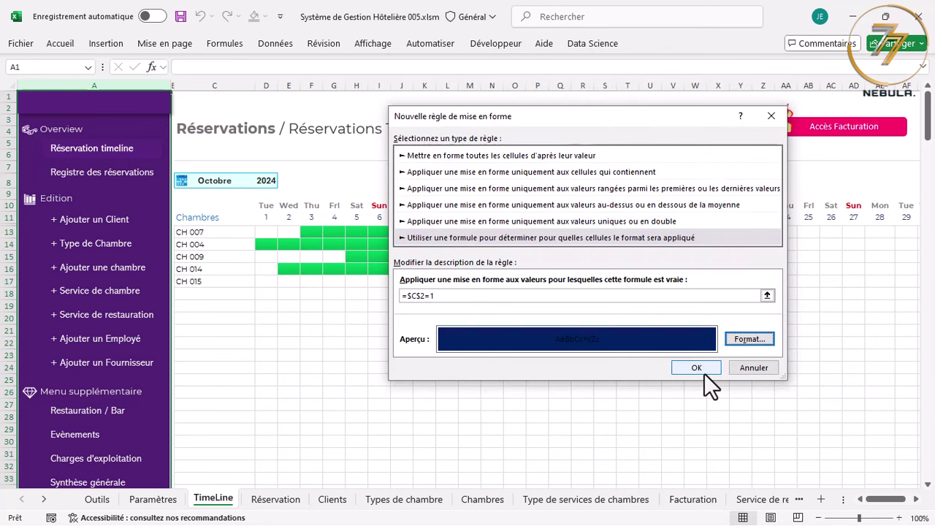
click(698, 368)
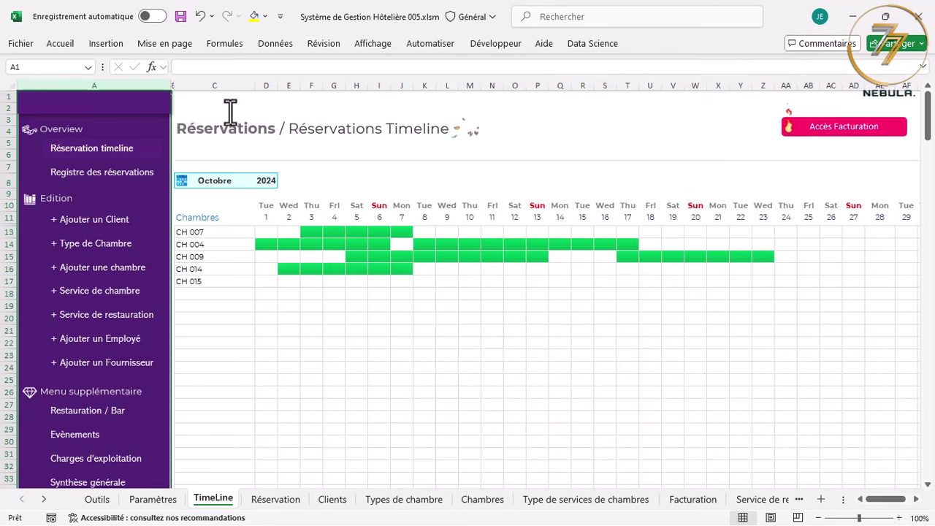
- Enter 1 in cell C2 to test the dark blue rule, and clear the cell again
click(184, 107)
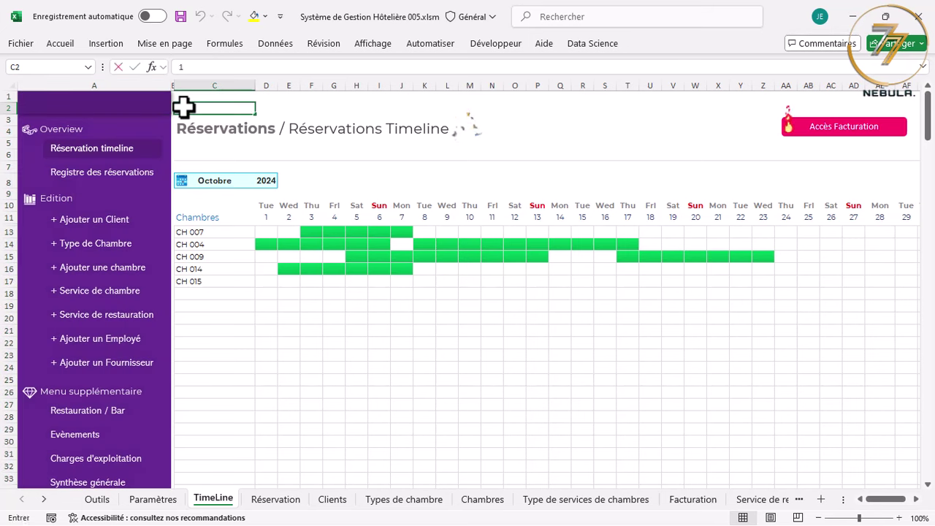
text(1)
key(Return)
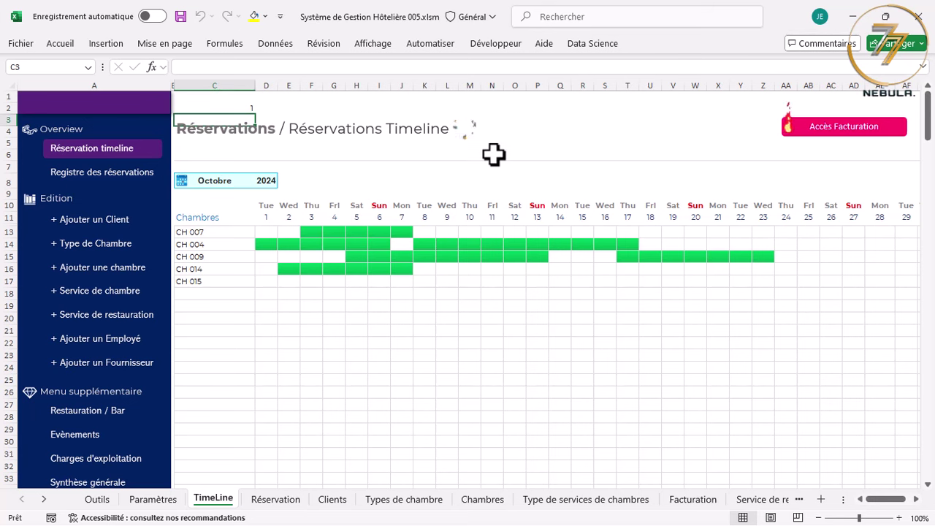
click(243, 107)
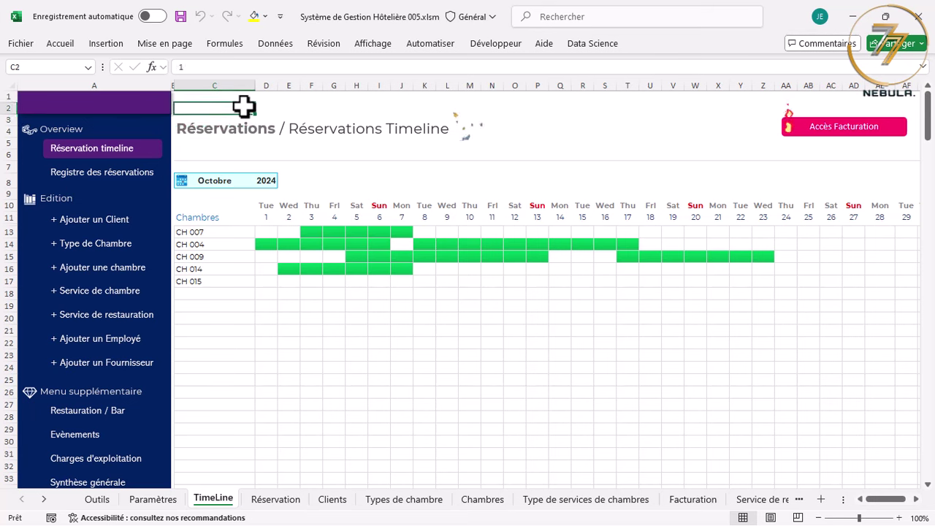
click(582, 119)
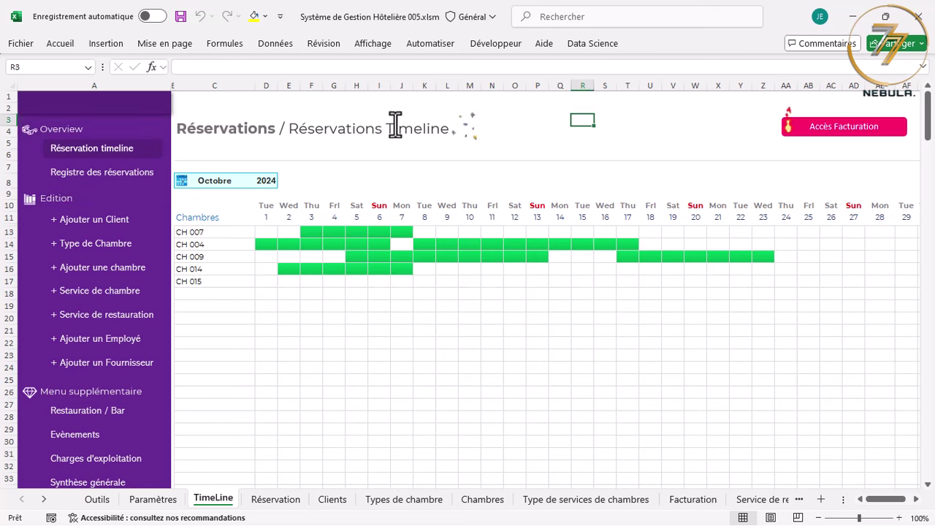
- Start a second formula-based conditional formatting rule for column A with the formula =$C$2=2
click(108, 79)
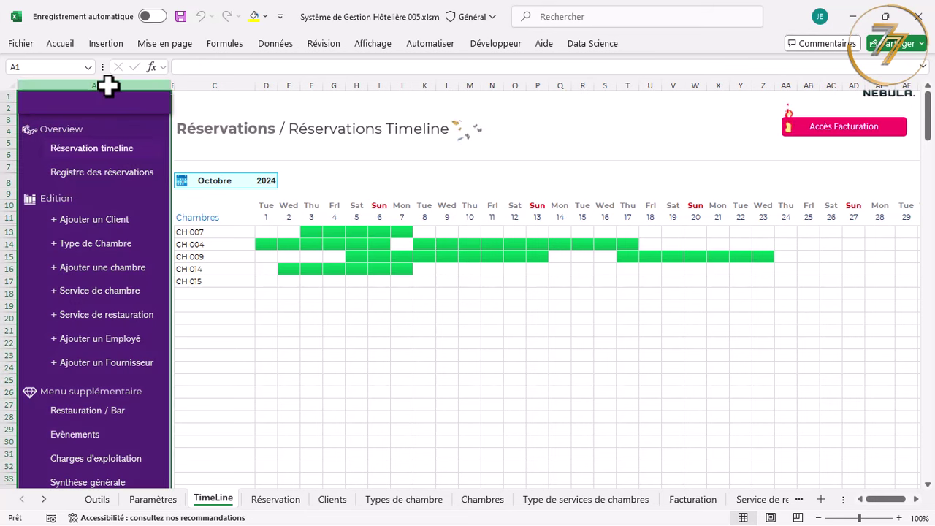
click(66, 47)
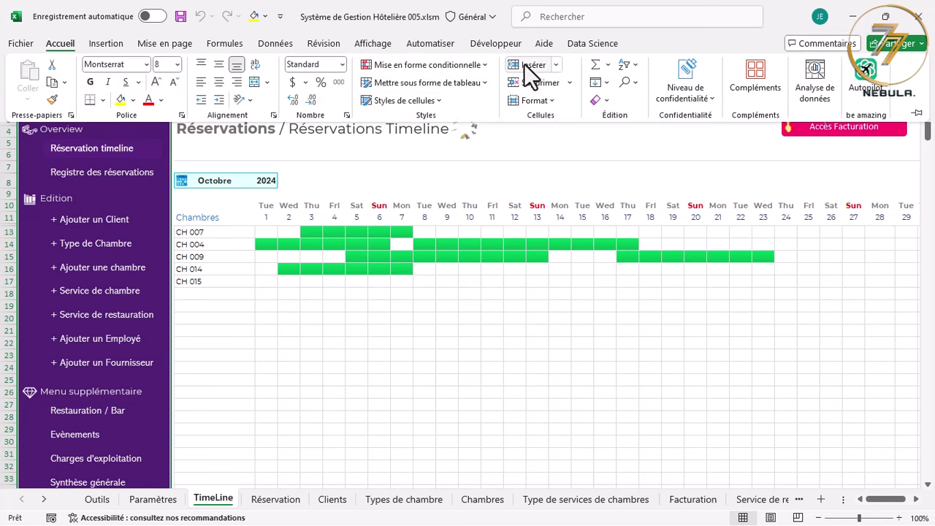
click(487, 65)
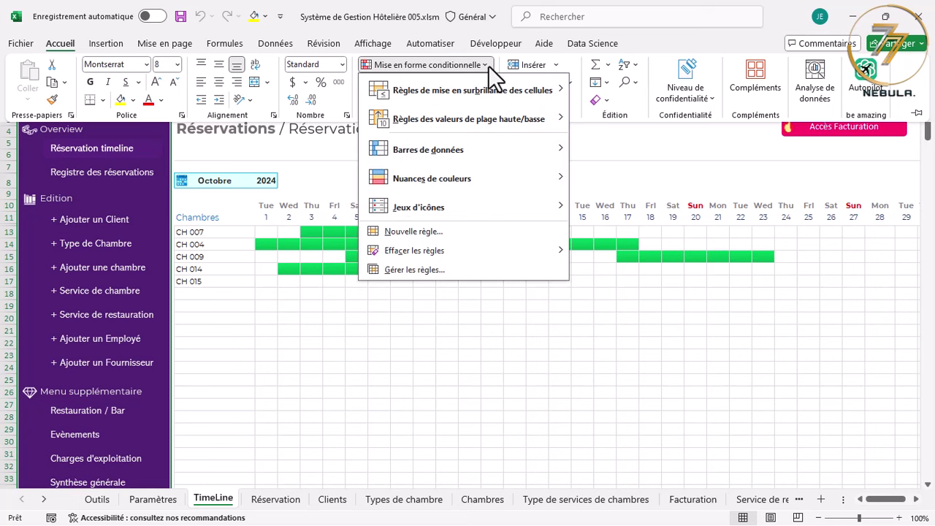
click(424, 235)
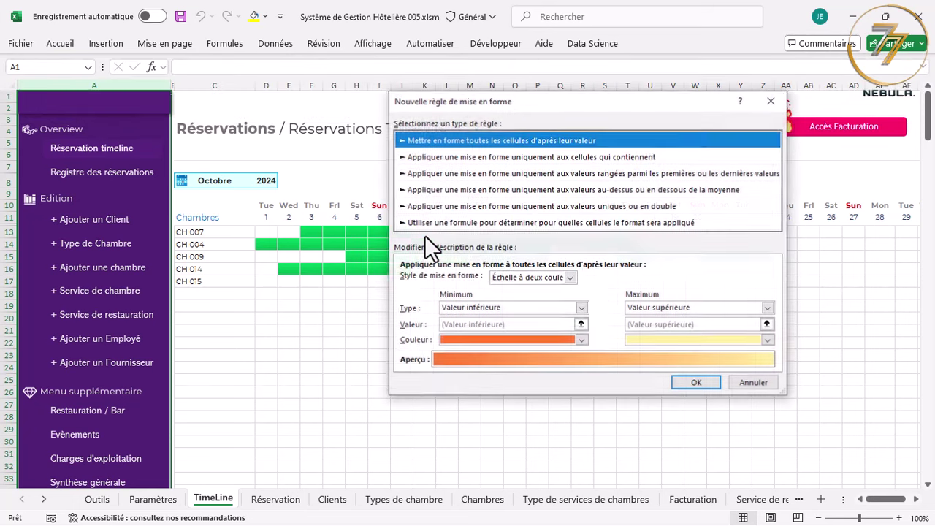
click(454, 223)
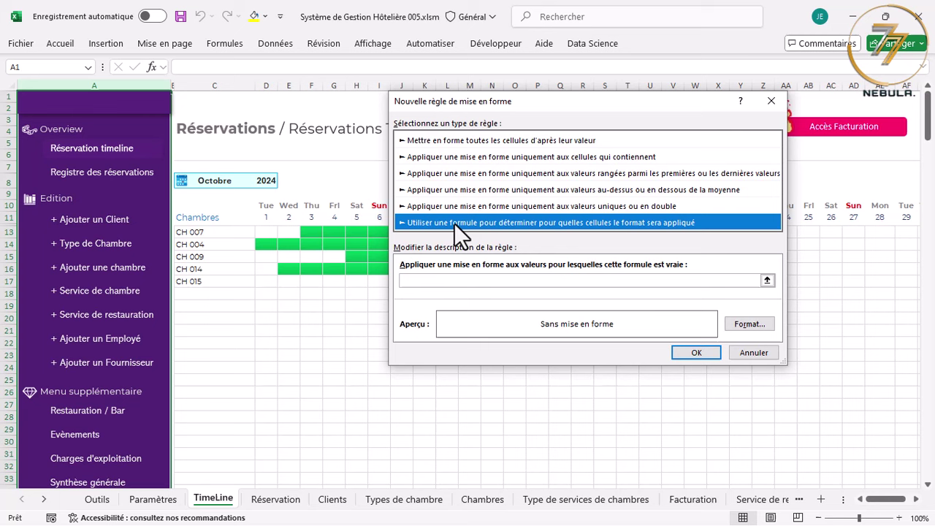
click(463, 282)
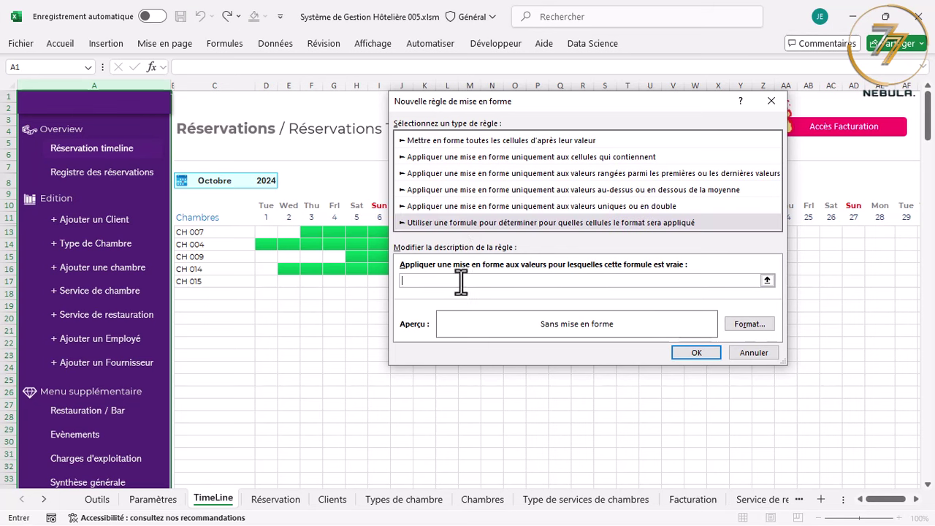
click(185, 106)
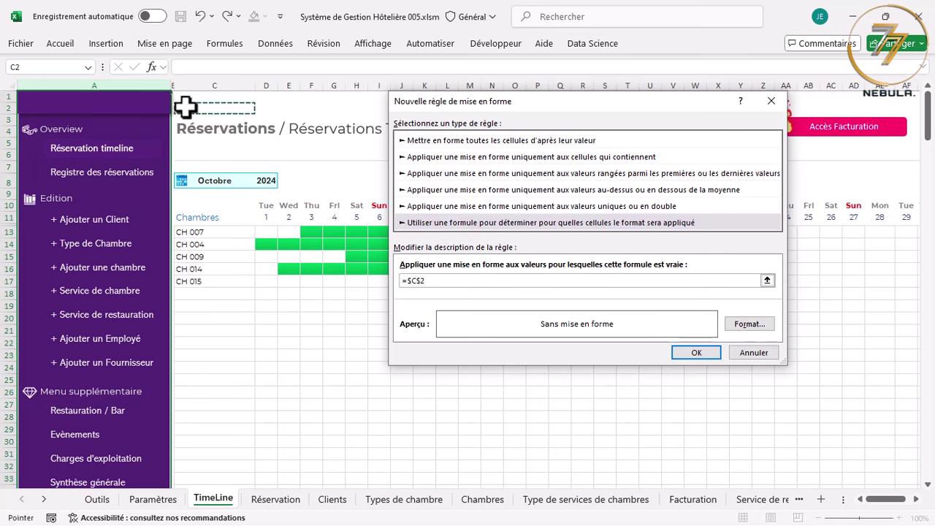
text(=2)
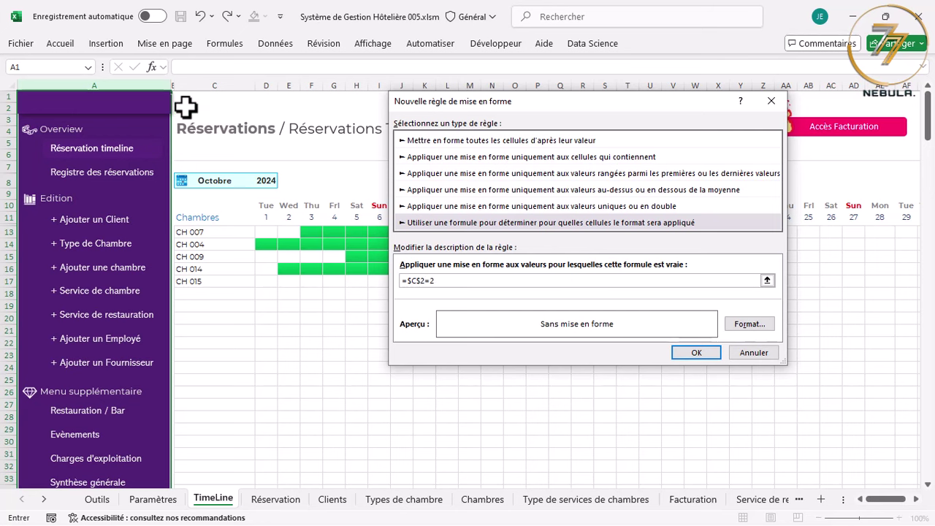
- Give the =$C$2=2 rule a near-black background fill from the additional standard colours and apply it
click(746, 325)
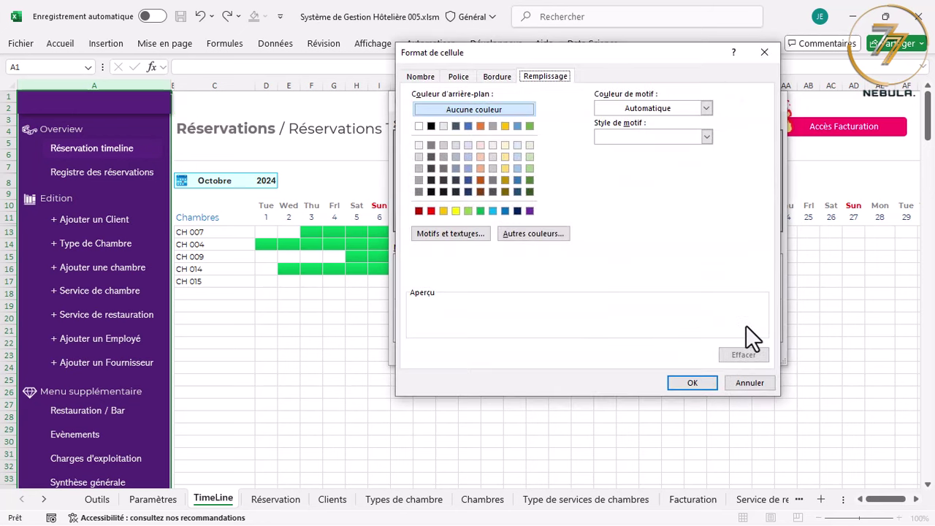
click(523, 232)
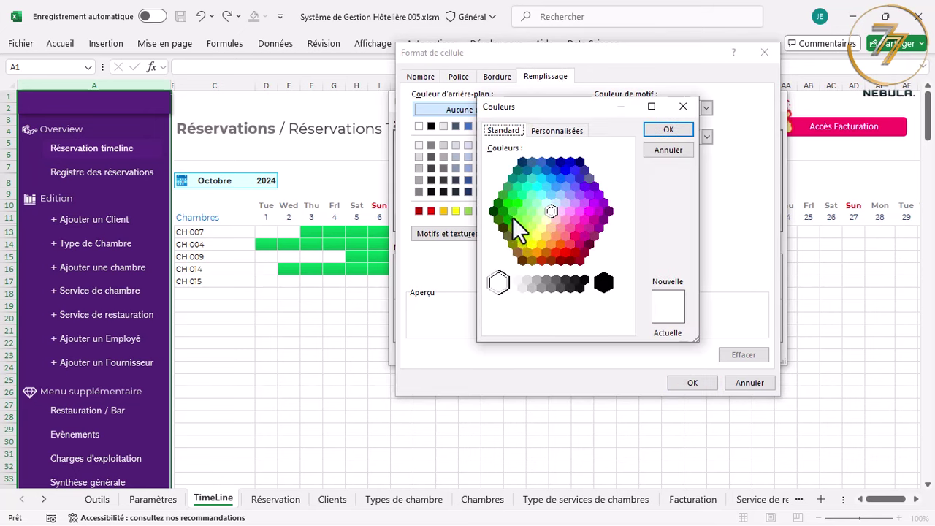
click(581, 287)
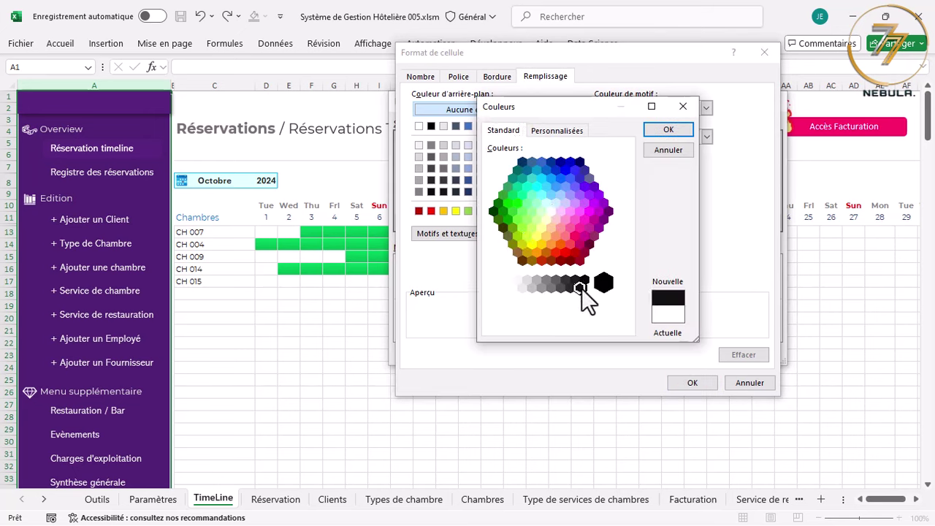
click(665, 132)
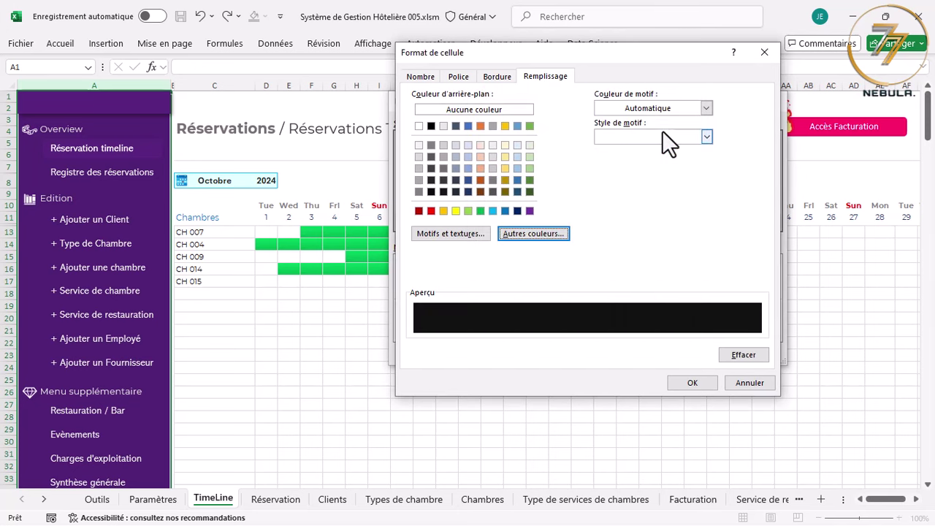
click(694, 382)
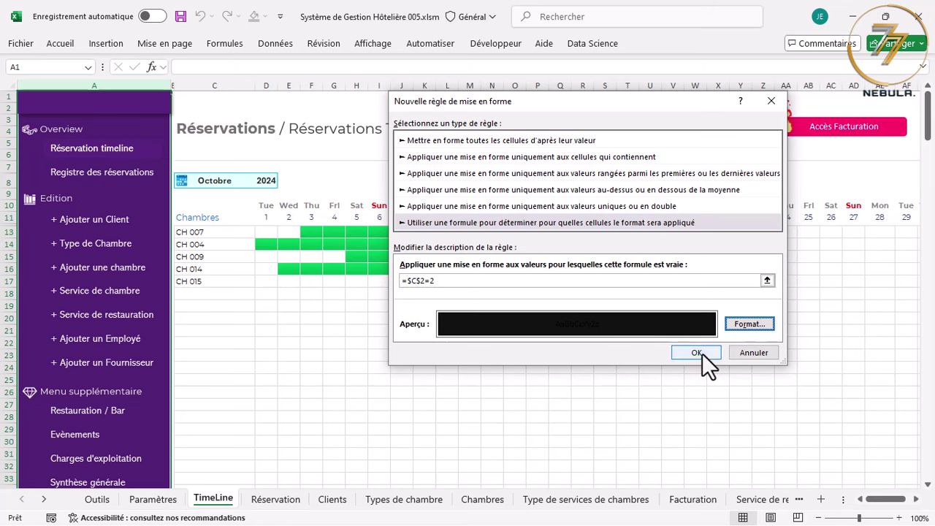
click(700, 353)
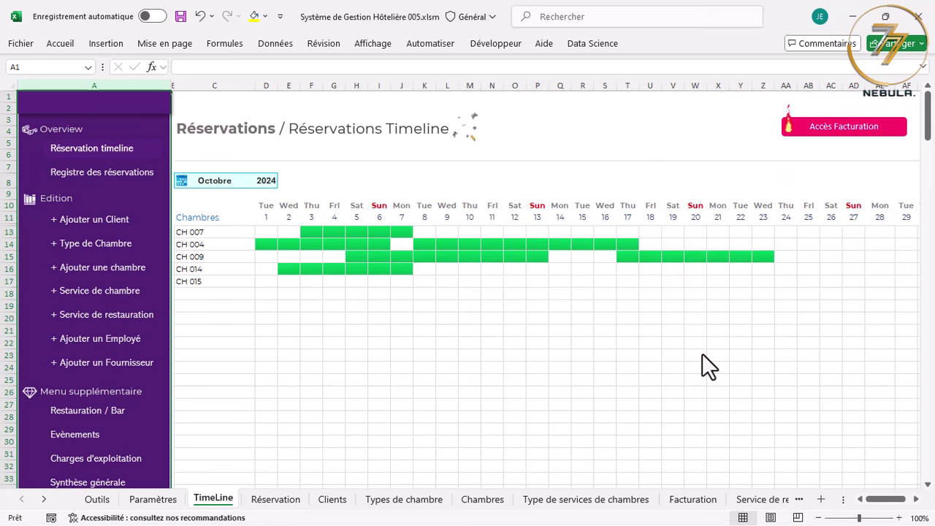
- Test the first two colour rules by entering 2 and 1 in turn in cell C2, and clear the cell
click(190, 106)
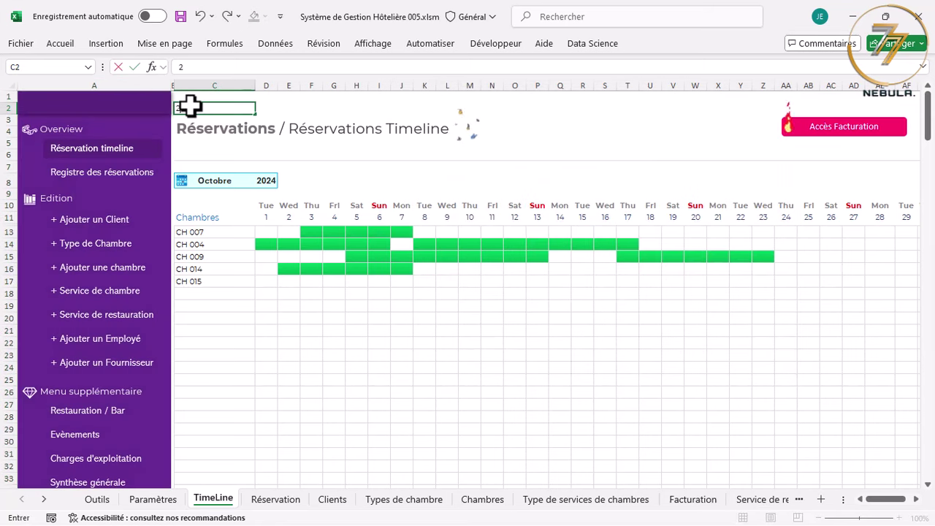
text(2)
key(Return)
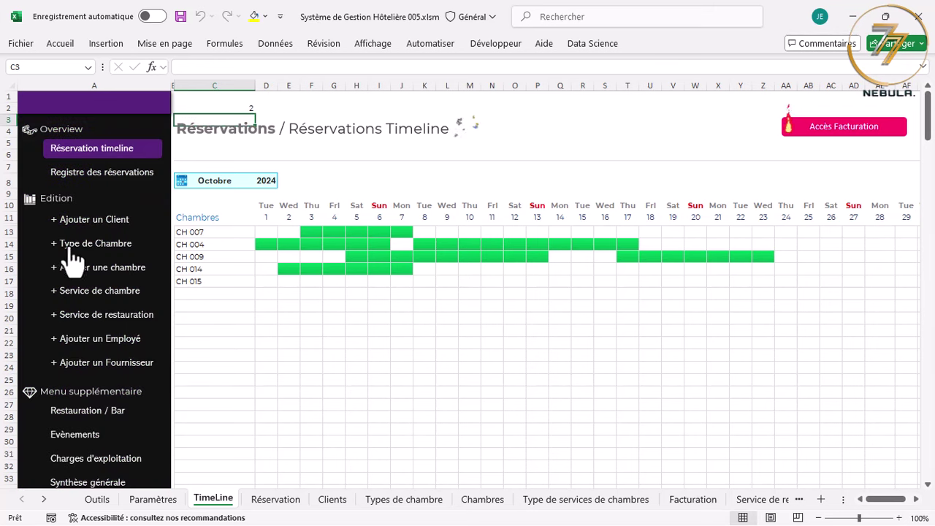
click(218, 107)
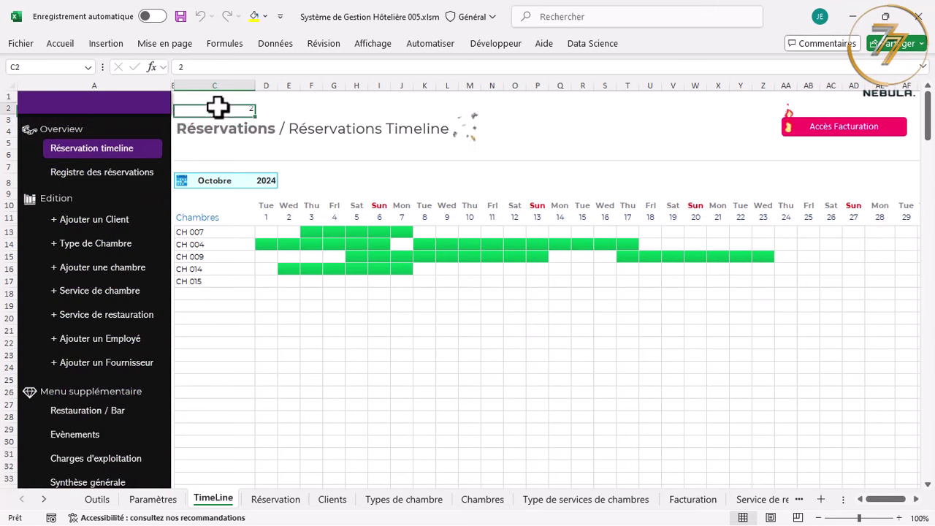
text(1)
key(Return)
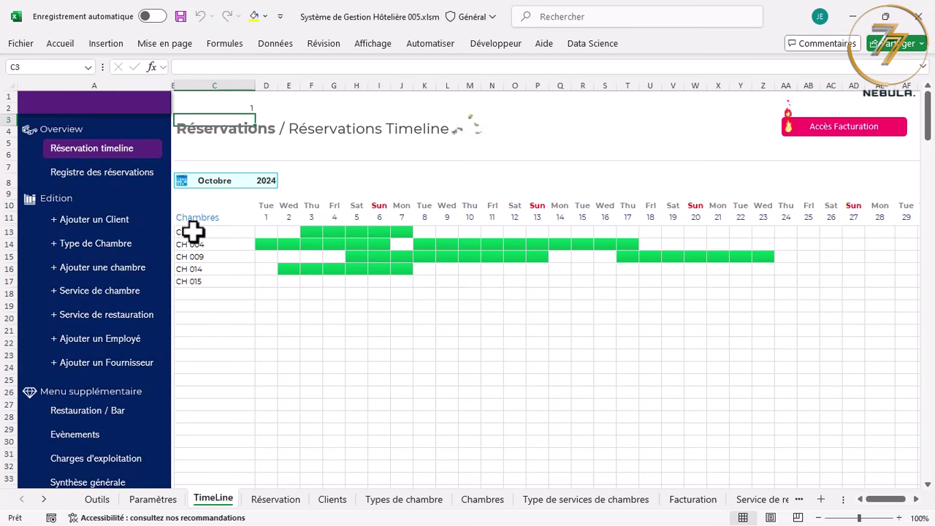
click(240, 107)
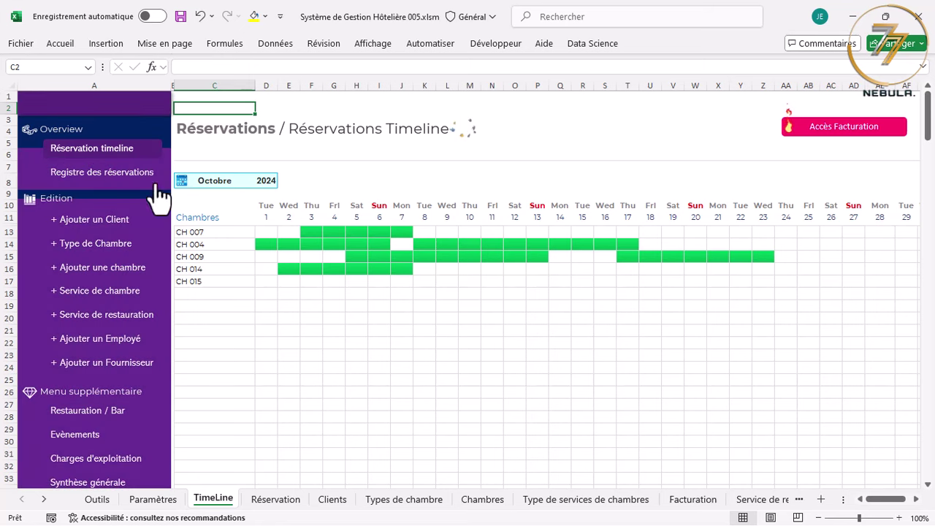
click(536, 109)
- Start a third formula-based conditional formatting rule for column A with the formula =$C$2=3
click(100, 81)
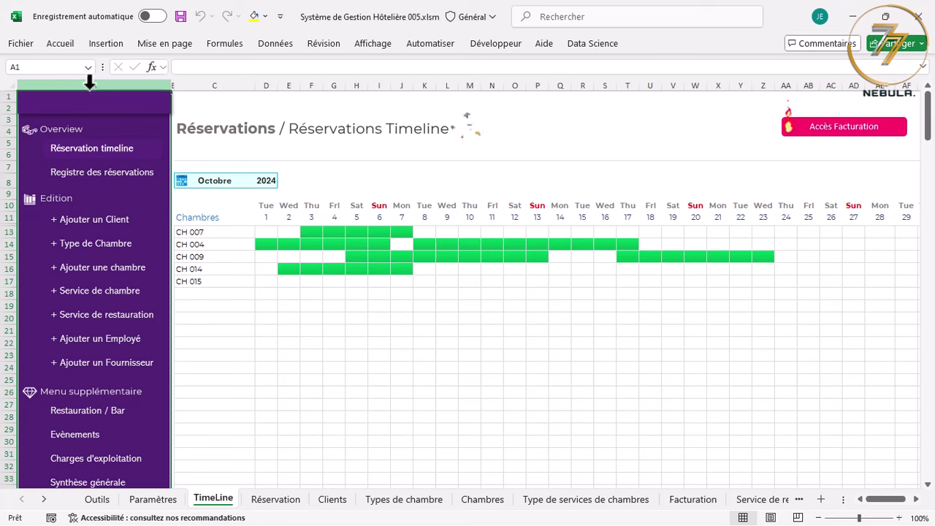
click(64, 42)
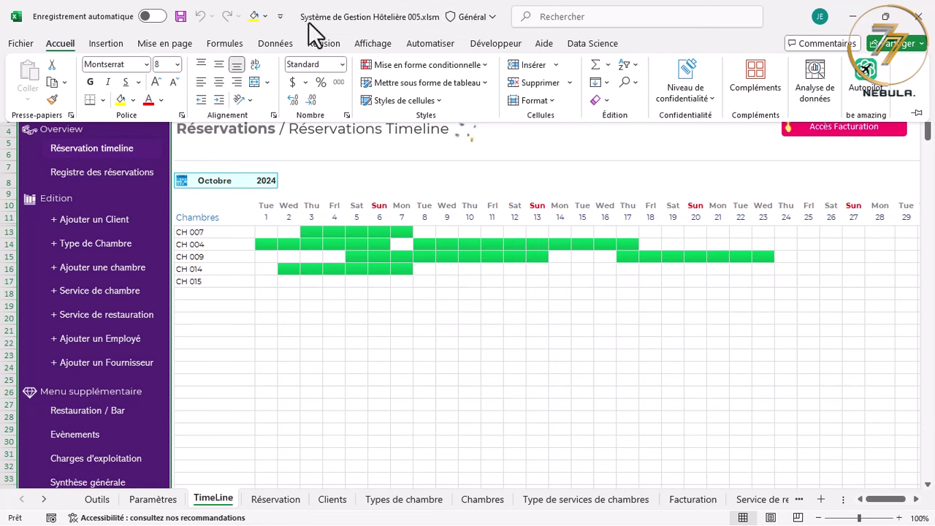
click(488, 63)
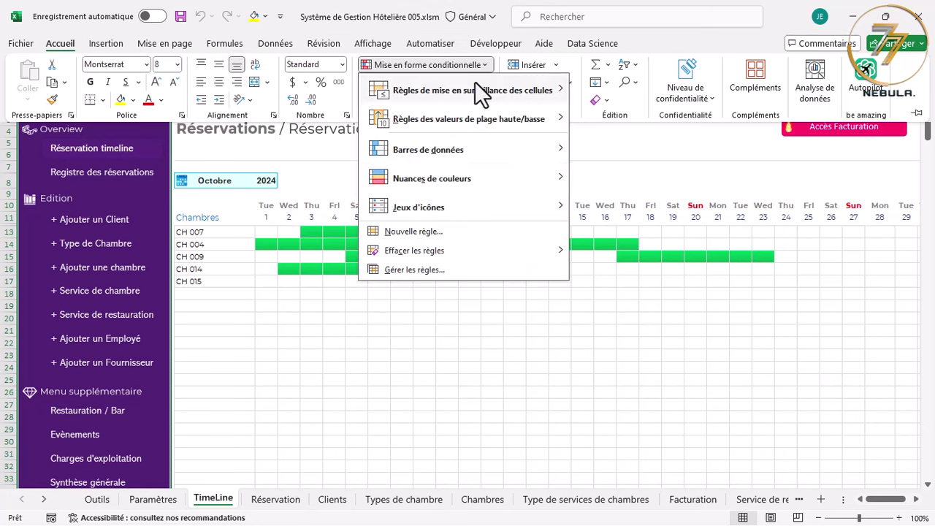
click(420, 232)
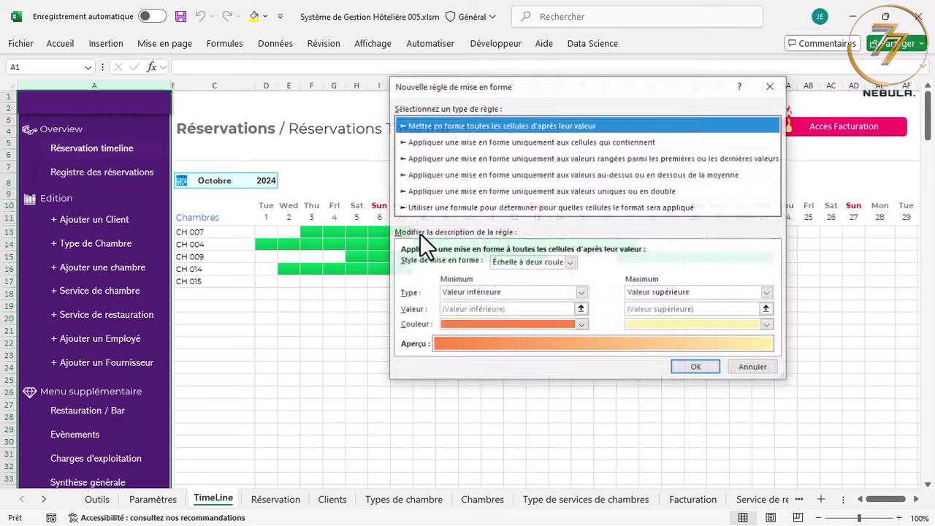
click(443, 205)
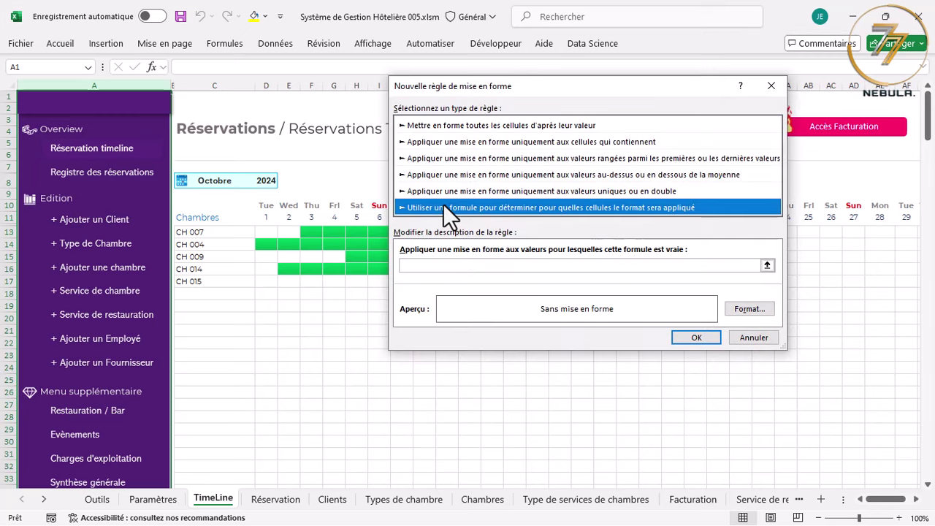
click(443, 265)
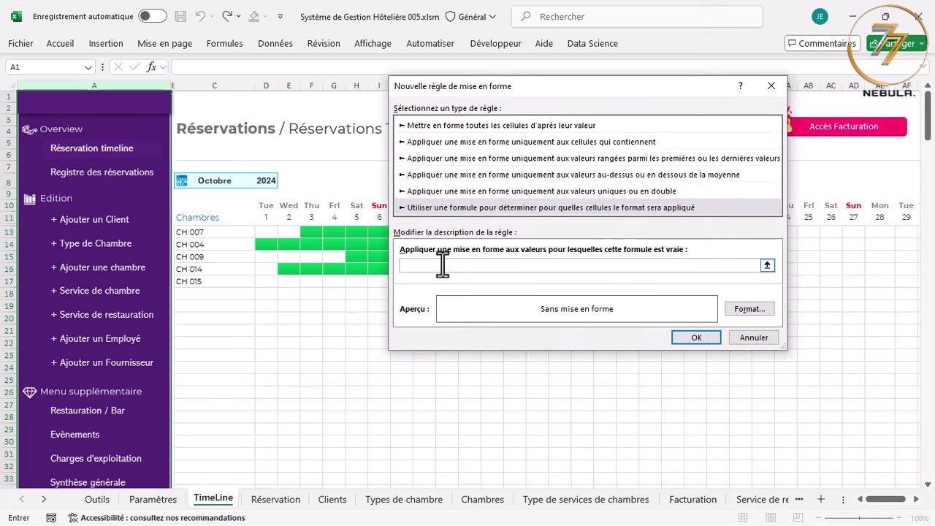
click(182, 108)
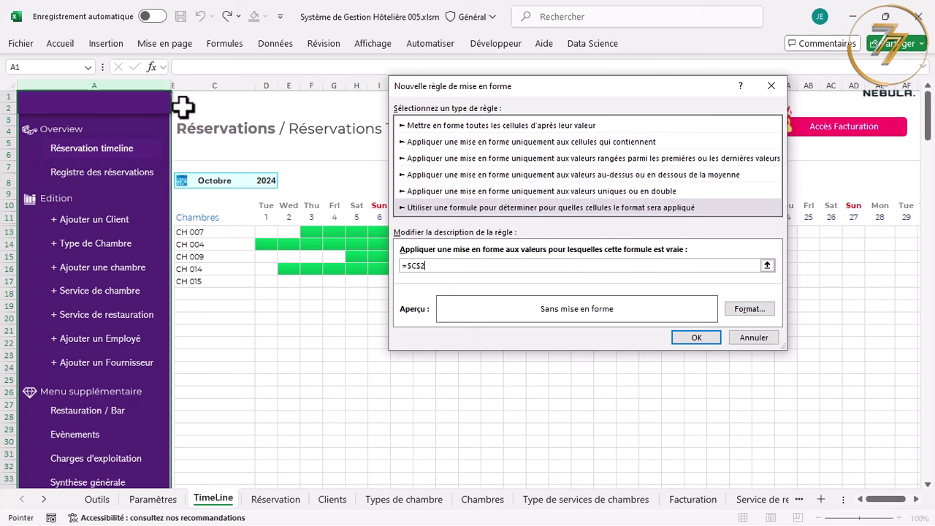
text(=3)
- Give the =$C$2=3 rule a dark burgundy background fill from the additional standard colours and apply it
click(760, 315)
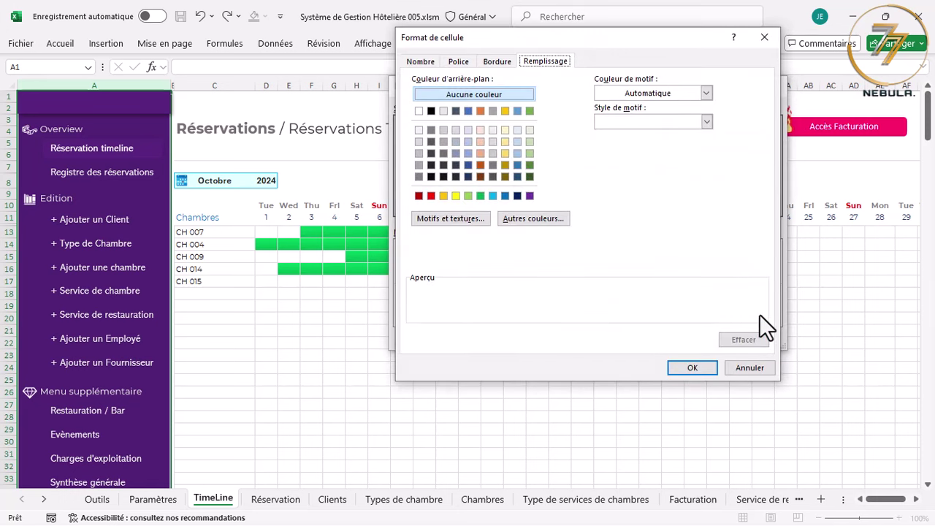
click(560, 216)
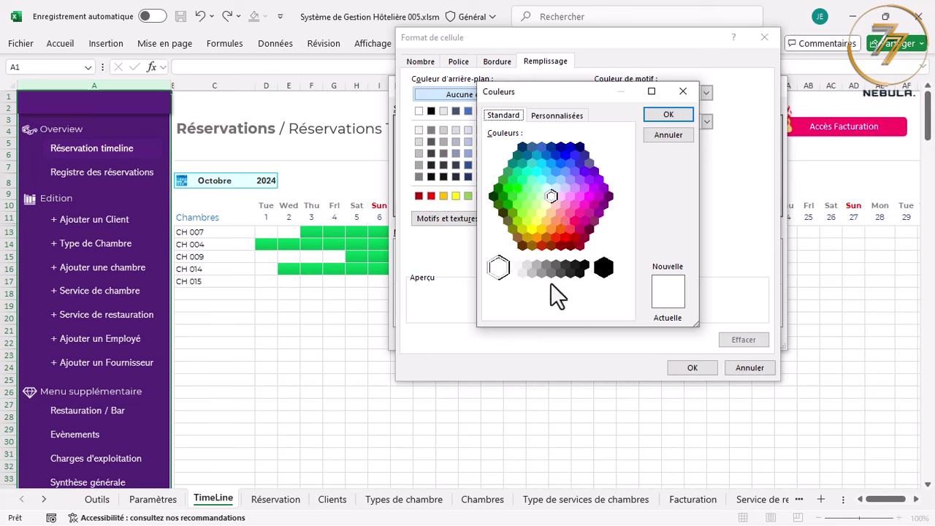
click(590, 230)
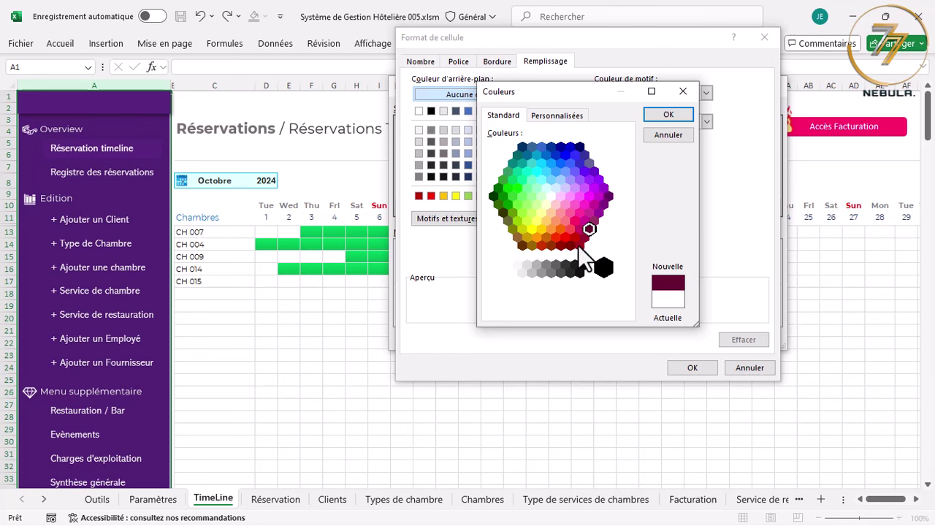
click(681, 115)
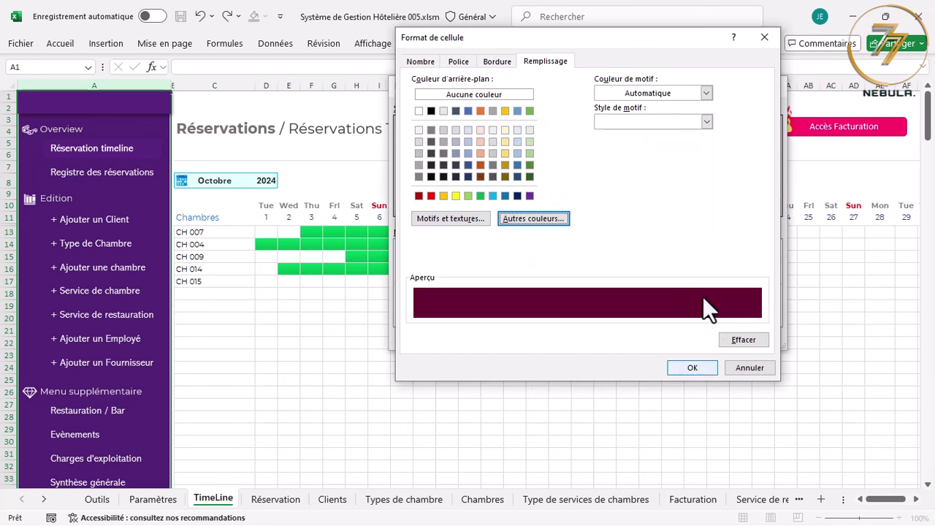
click(692, 368)
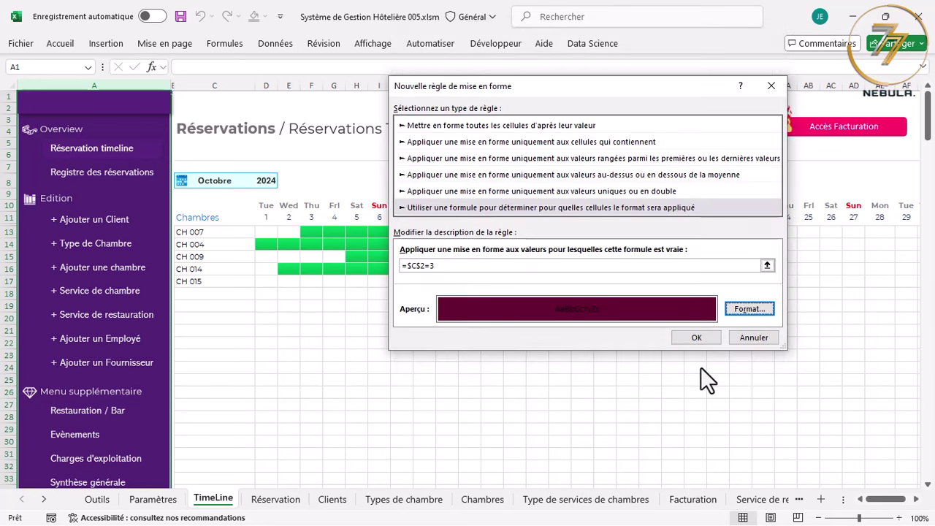
click(699, 339)
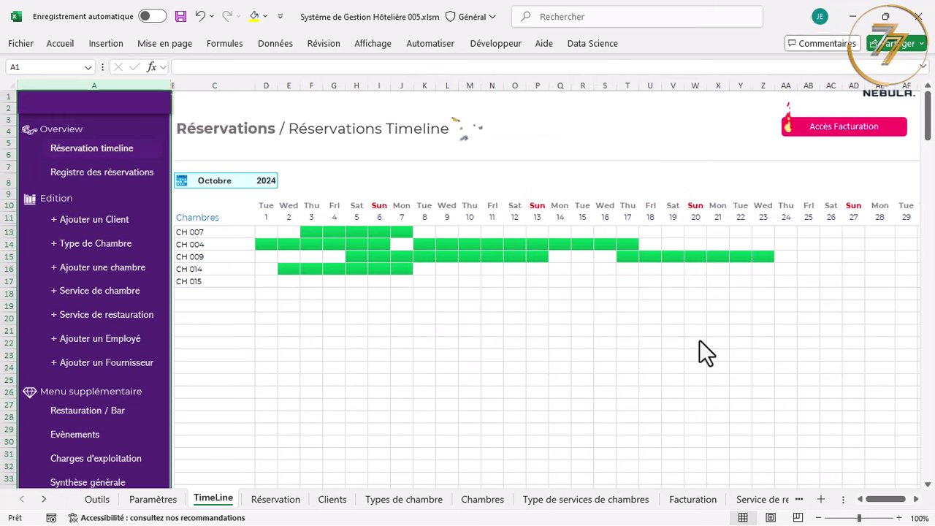
- Test the three colour rules by entering 3, 2 and 1 in turn in cell C2, leaving 1 in it
click(191, 107)
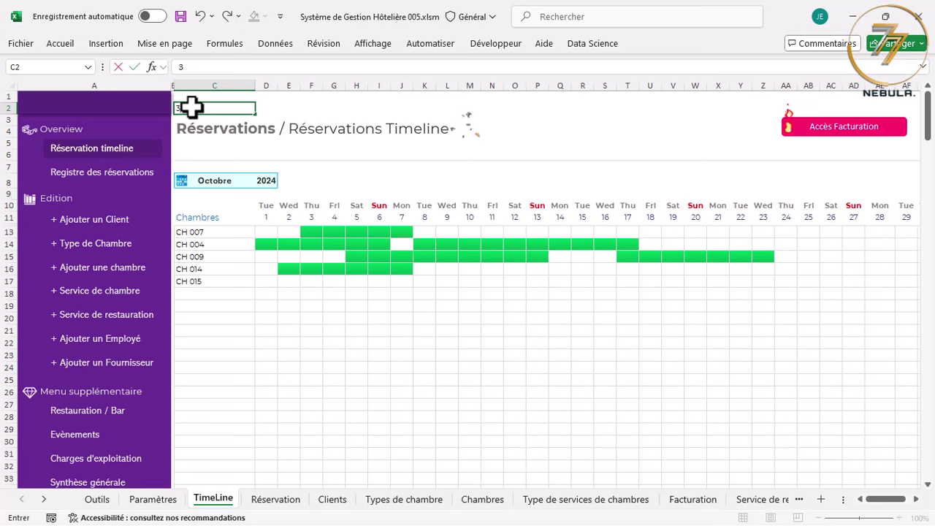
text(3)
key(Return)
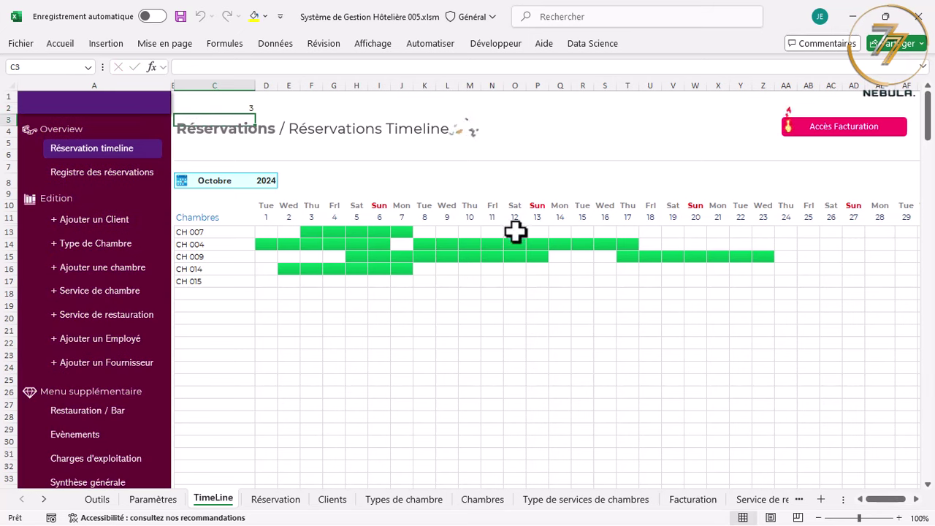
click(222, 107)
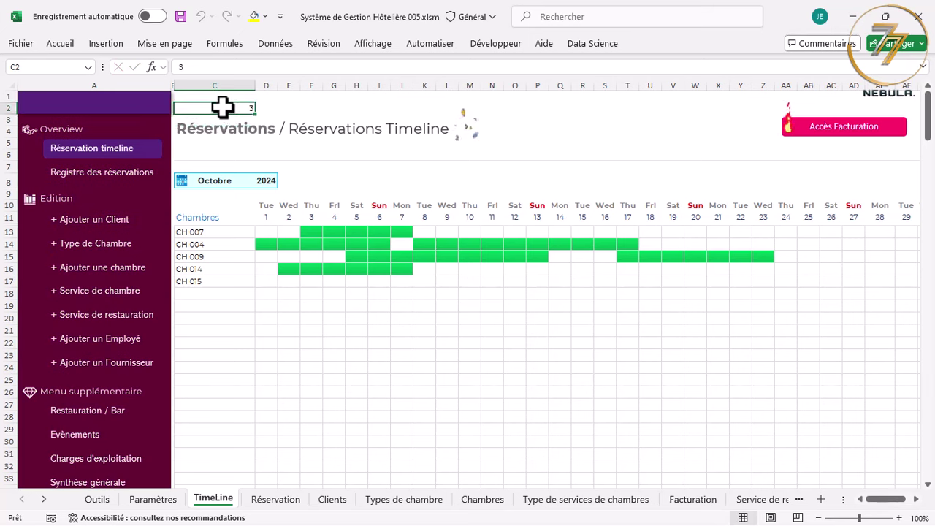
text(2)
key(Return)
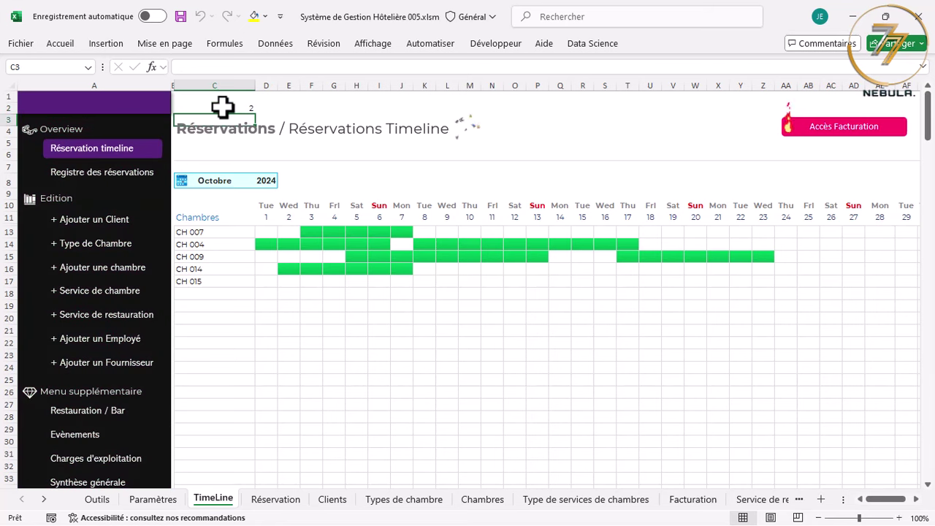
click(229, 106)
text(1)
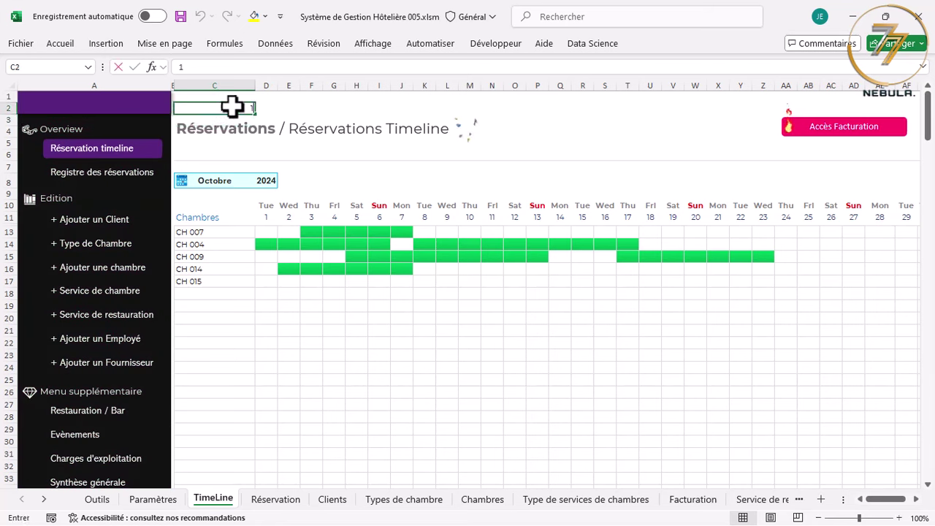
key(Return)
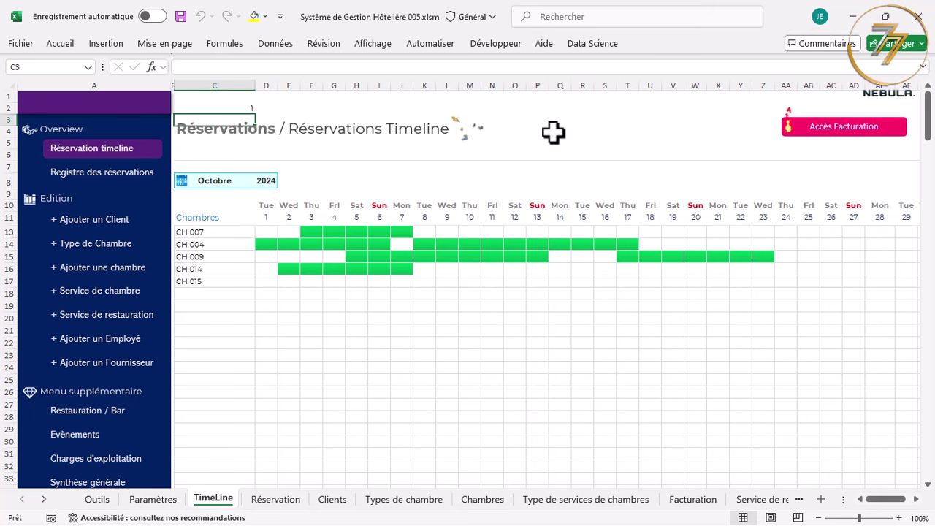
click(633, 123)
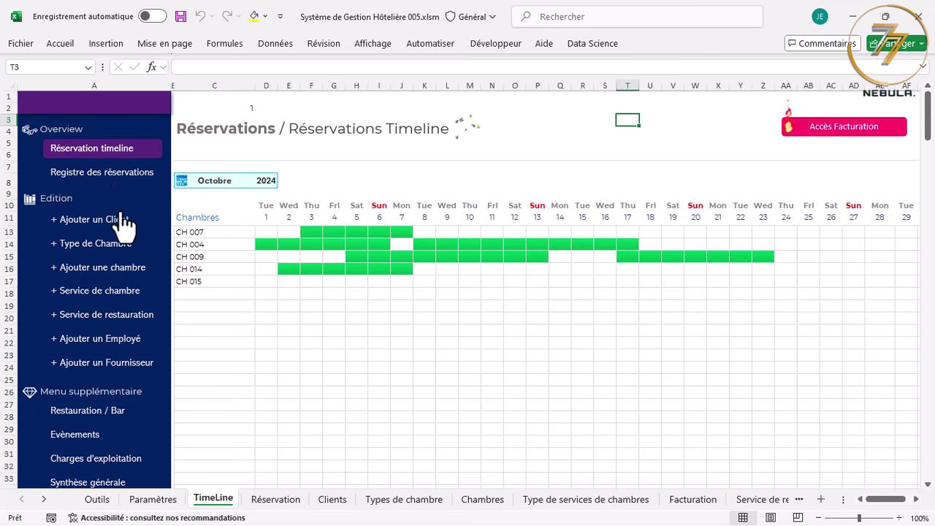
- Hide the number in cell C2 by setting its font colour to white, and save the workbook
click(223, 107)
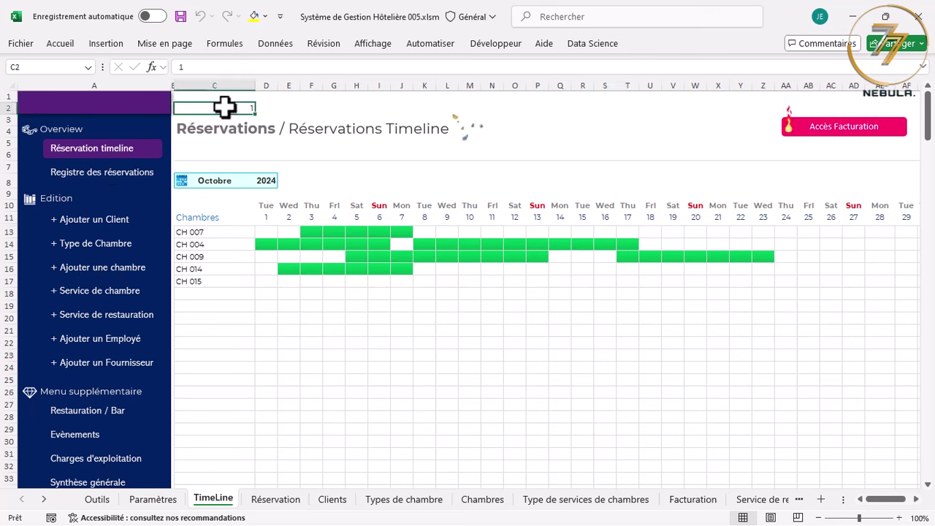
click(67, 44)
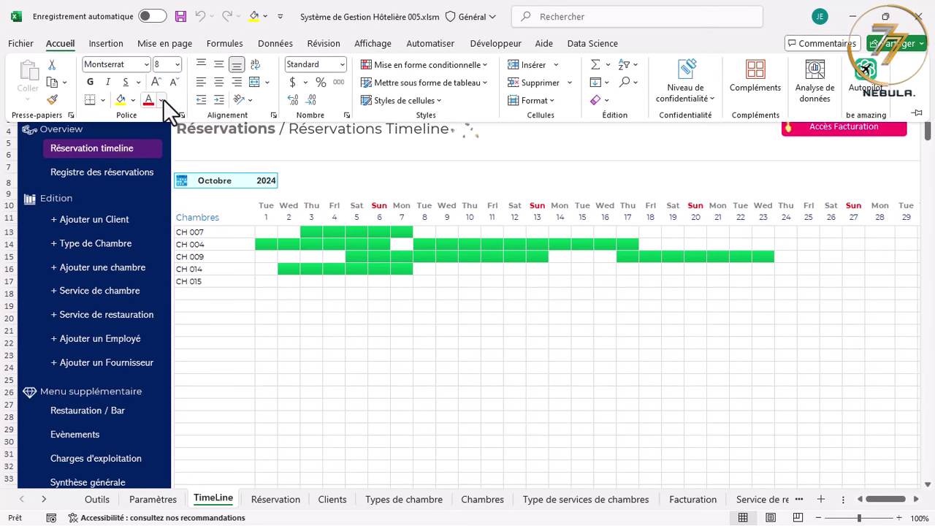
click(162, 100)
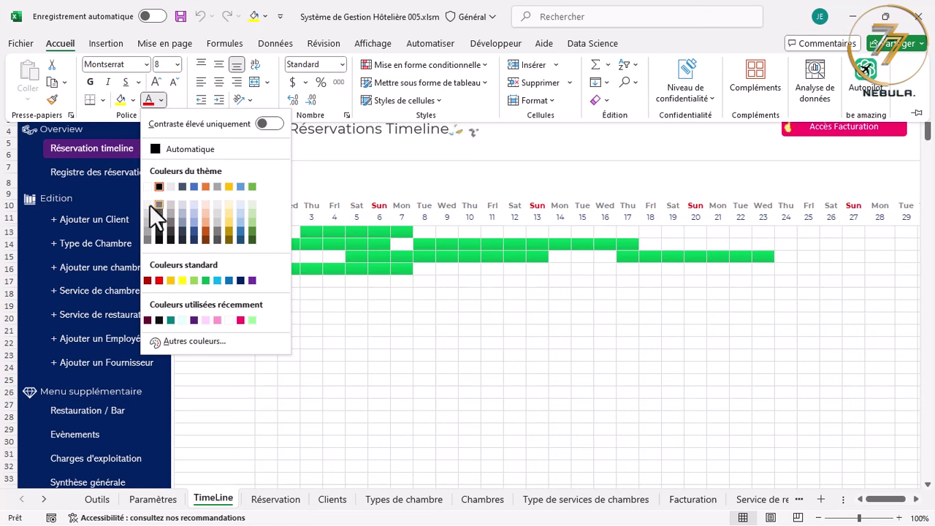
click(147, 188)
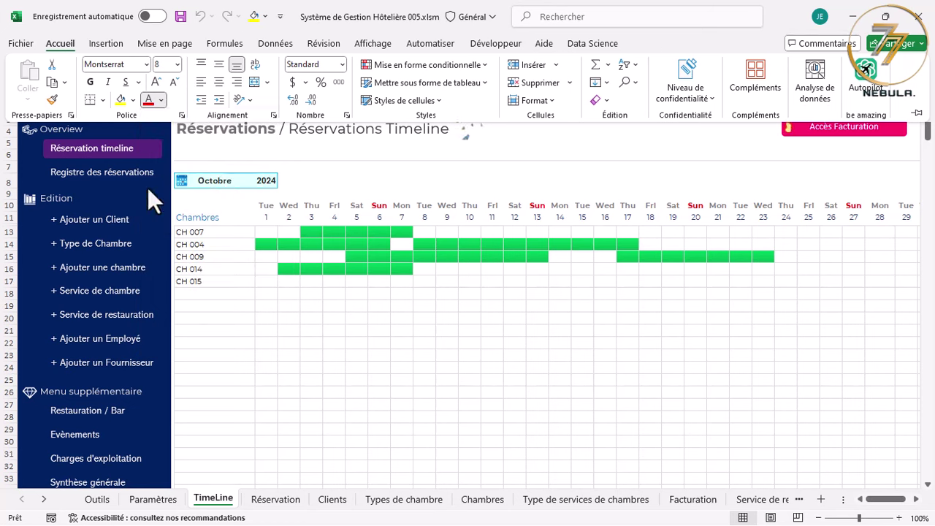
click(343, 163)
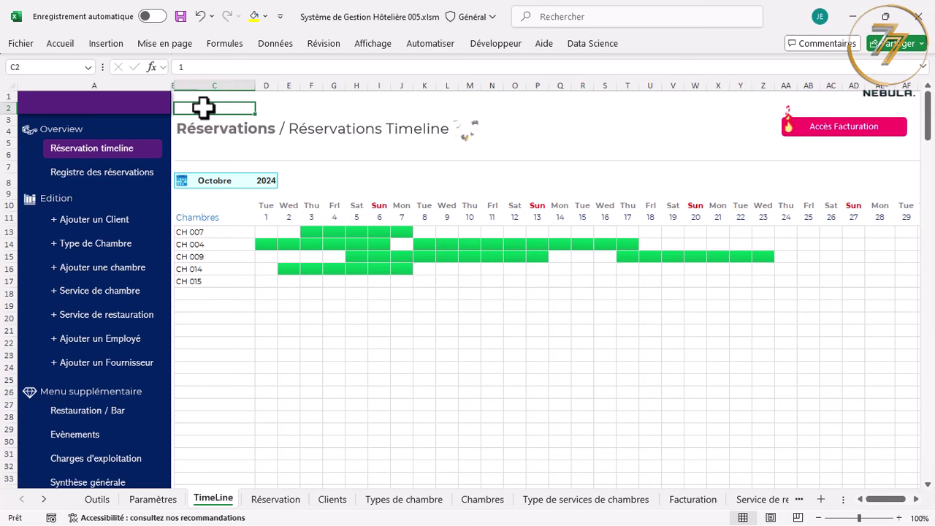
key(ctrl+s)
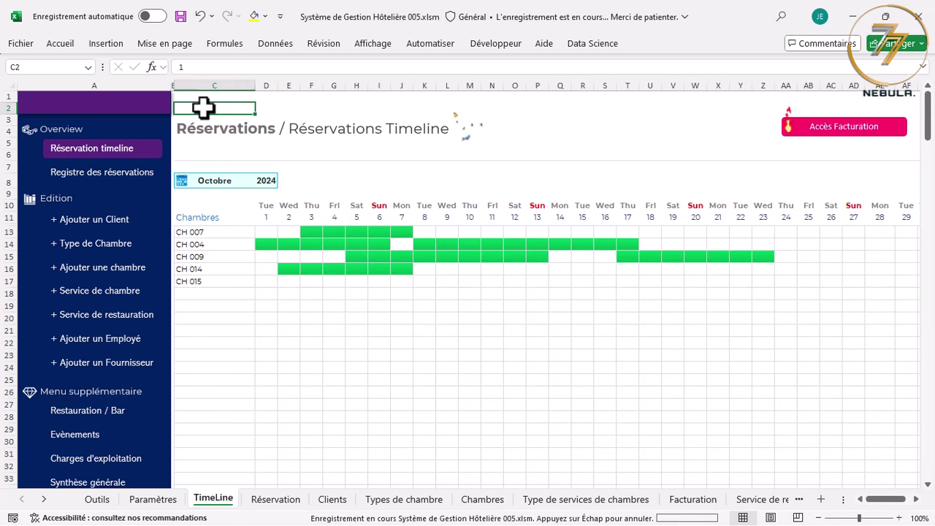
- Insert a new UserForm in the workbook's VBA project and reposition and resize its design window
click(501, 41)
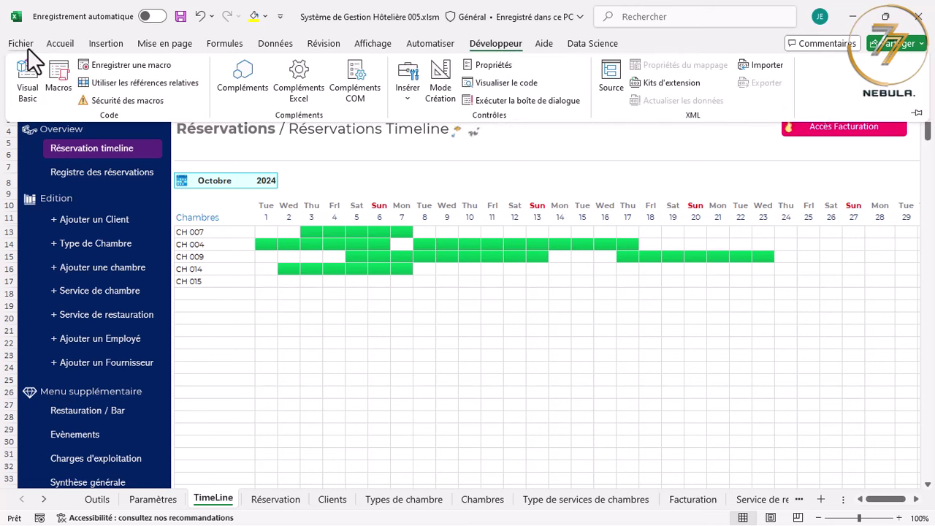
click(28, 74)
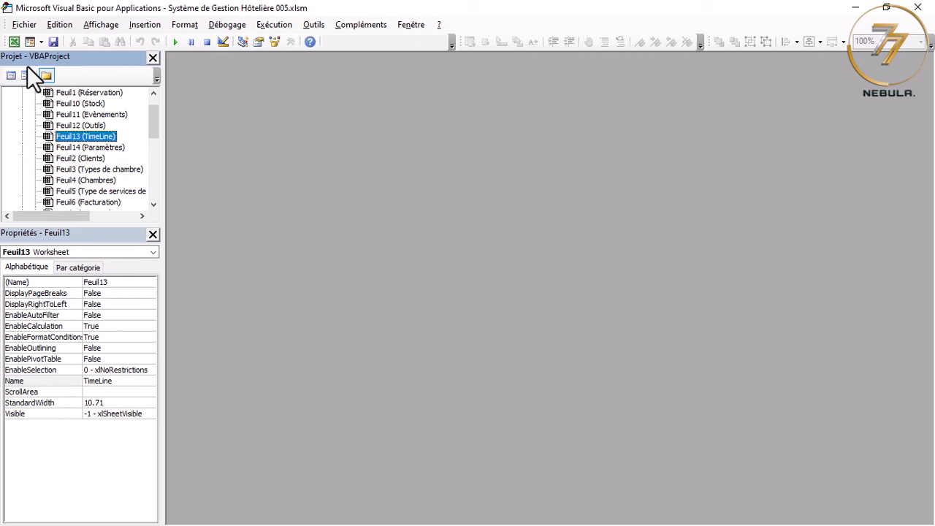
click(28, 43)
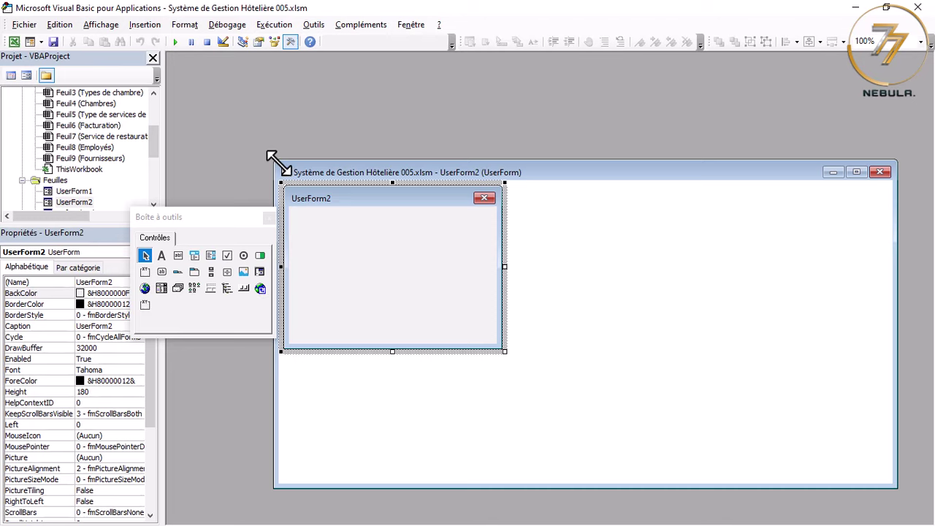
drag(271, 155, 245, 127)
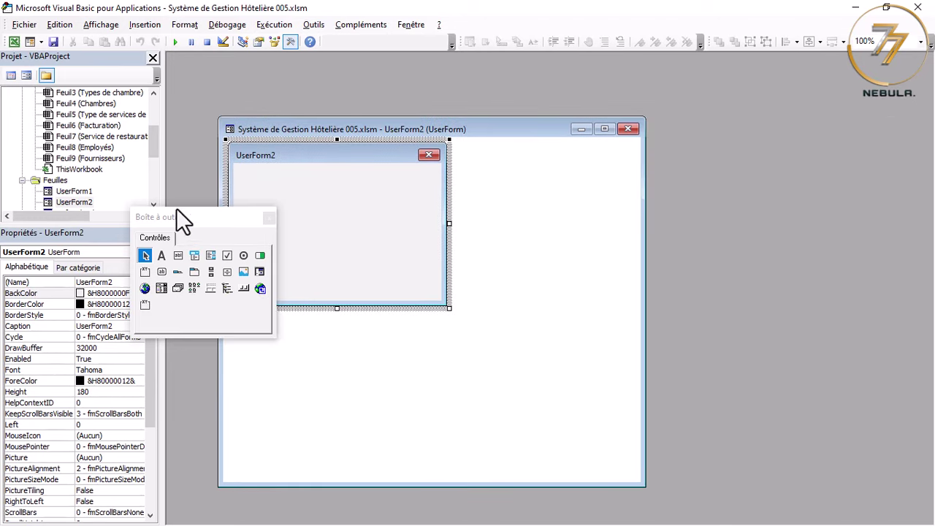
- Move the toolbox clear of the form, reposition and shrink the design window, and make the form narrower and about 250 high
drag(174, 215, 779, 131)
drag(386, 128, 351, 75)
drag(603, 431, 493, 417)
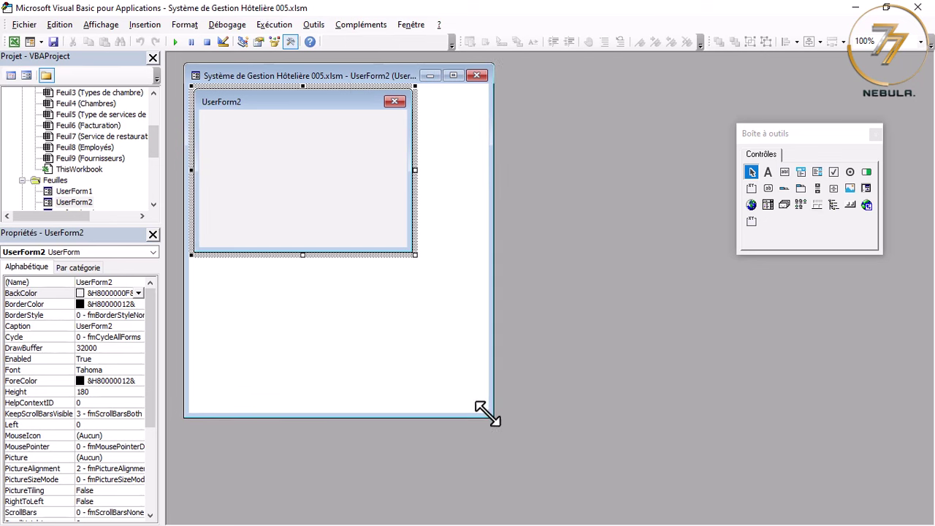
drag(414, 255, 391, 318)
- Rename the new UserForm as Usf_Theme
click(110, 282)
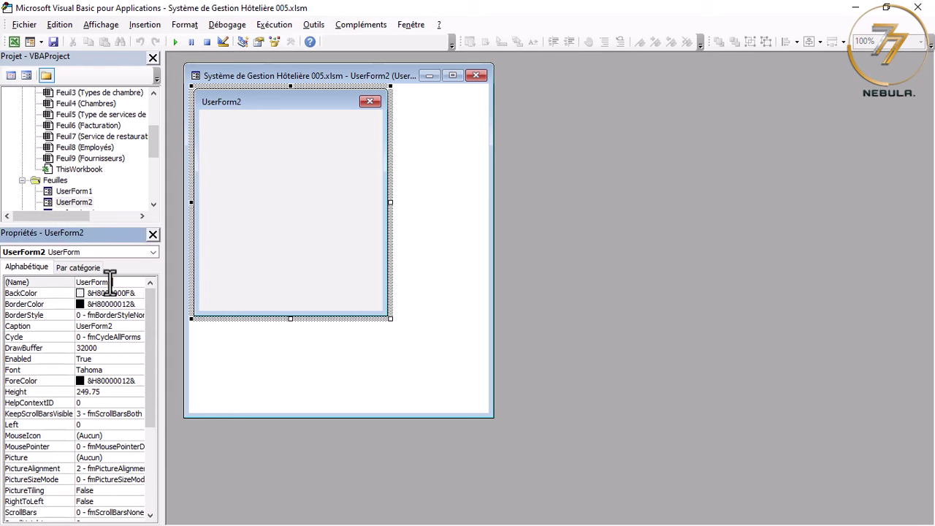
text(Usf_Theme)
key(Return)
click(268, 217)
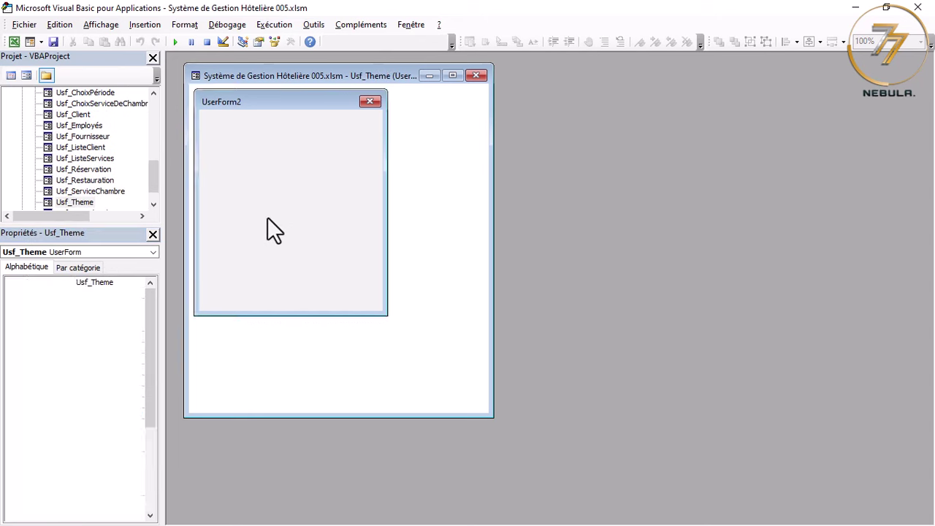
- Set the form's caption to "Veuillez choisir un thème."
click(110, 326)
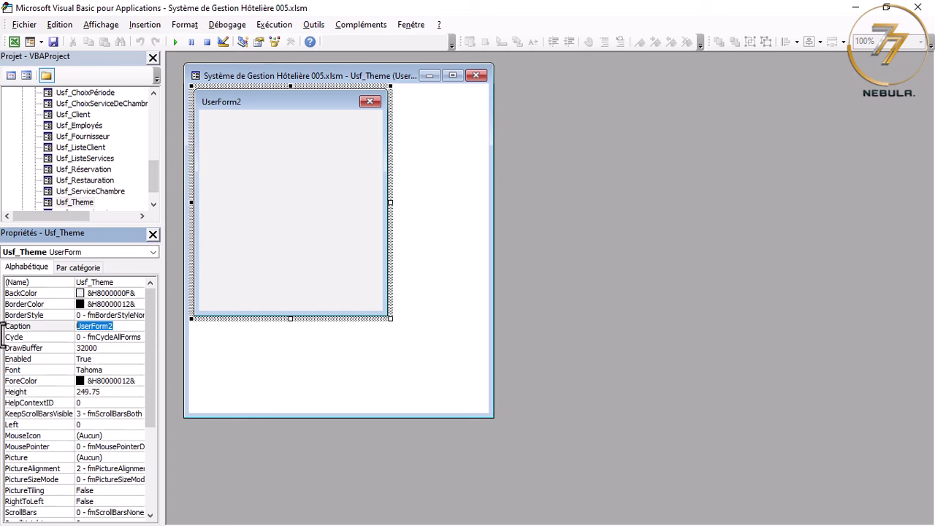
text(Veuillez )
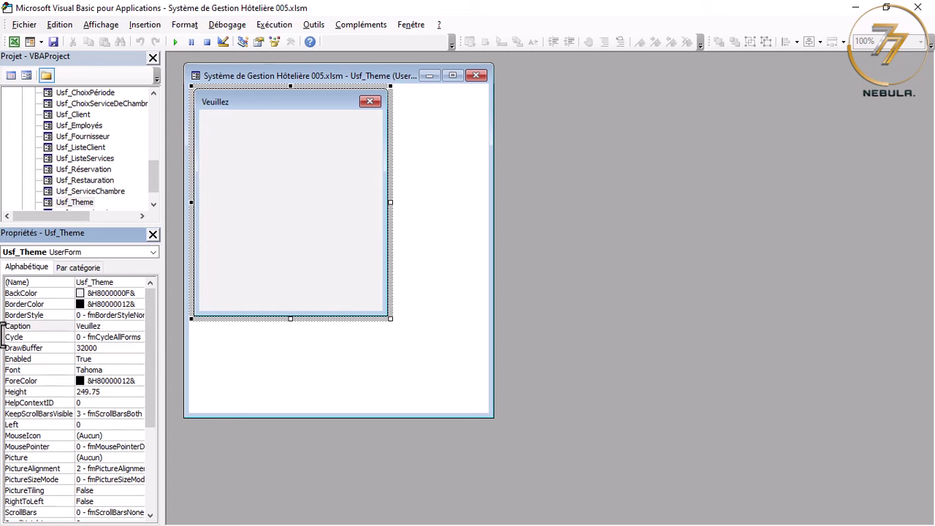
text(choisir un thème)
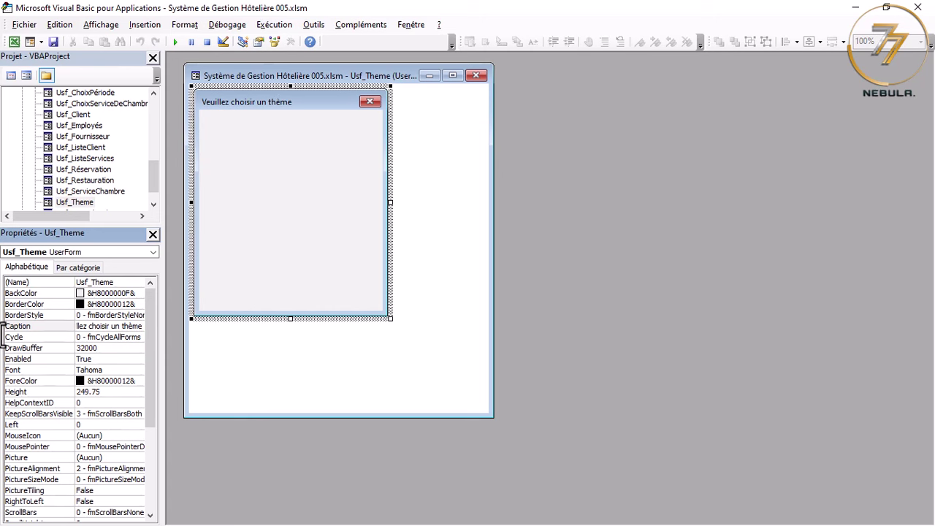
text(.)
click(271, 257)
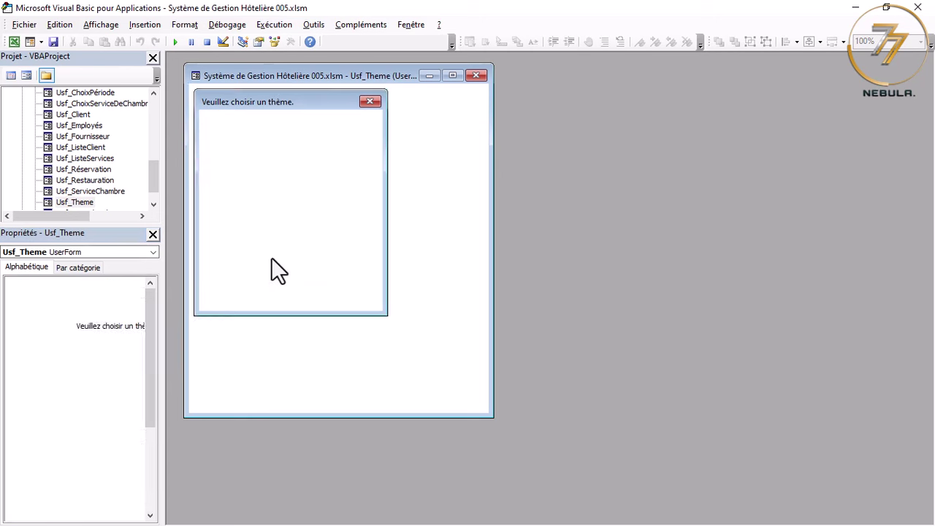
- Narrow the Usf_Theme form slightly and set its background colour to white from the palette
drag(391, 202, 380, 202)
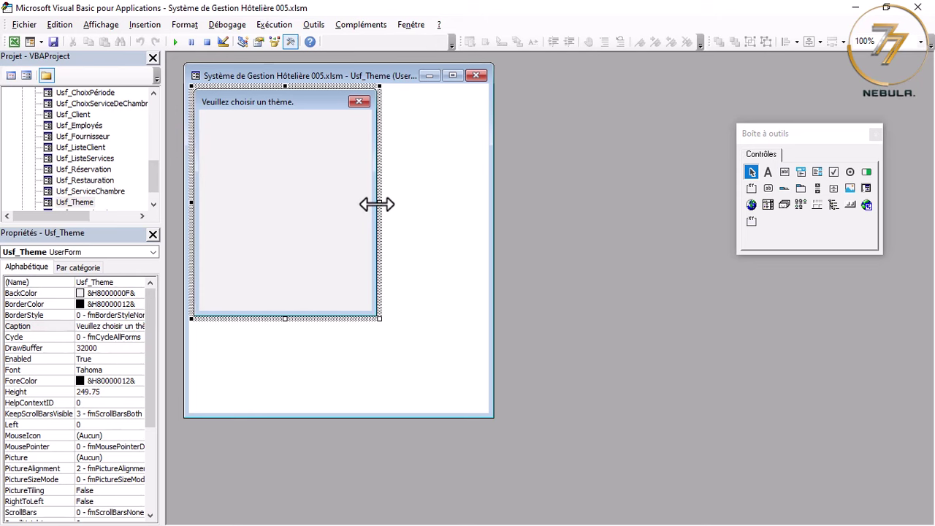
click(138, 291)
click(138, 293)
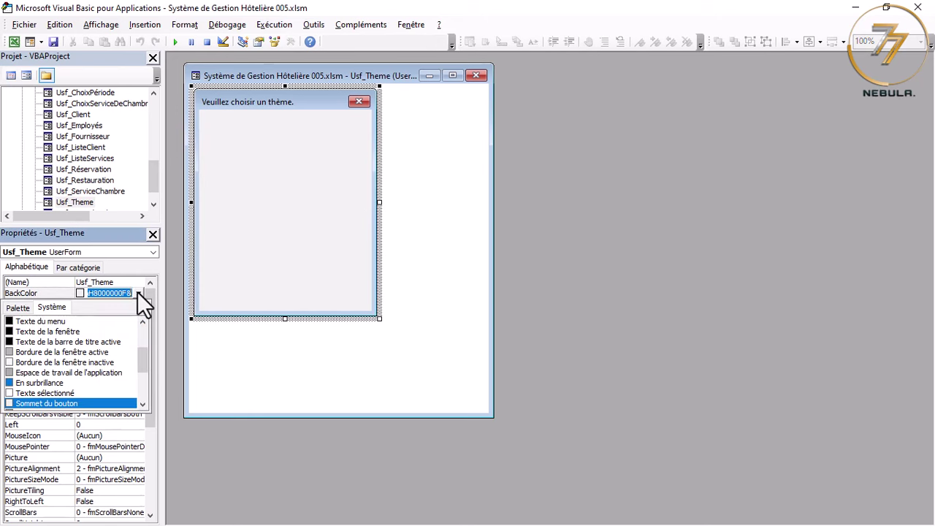
click(22, 308)
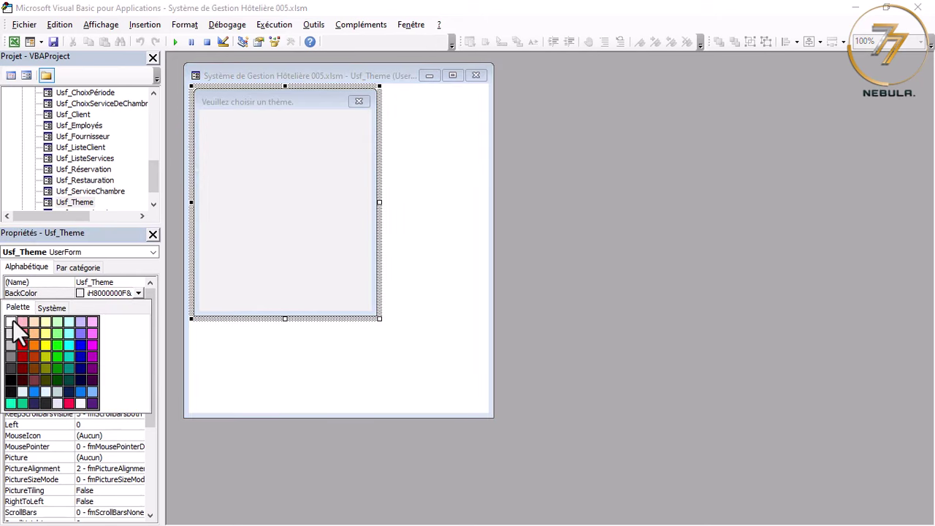
click(12, 323)
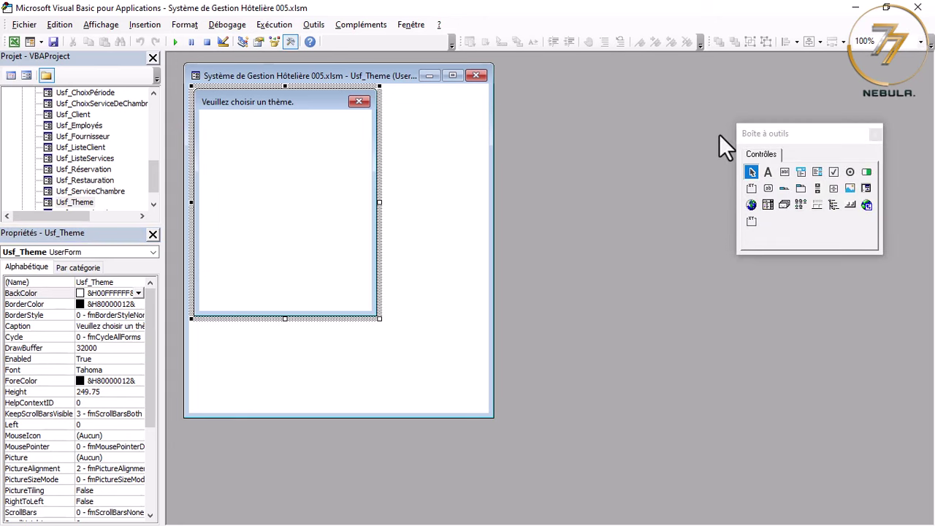
drag(743, 134, 394, 139)
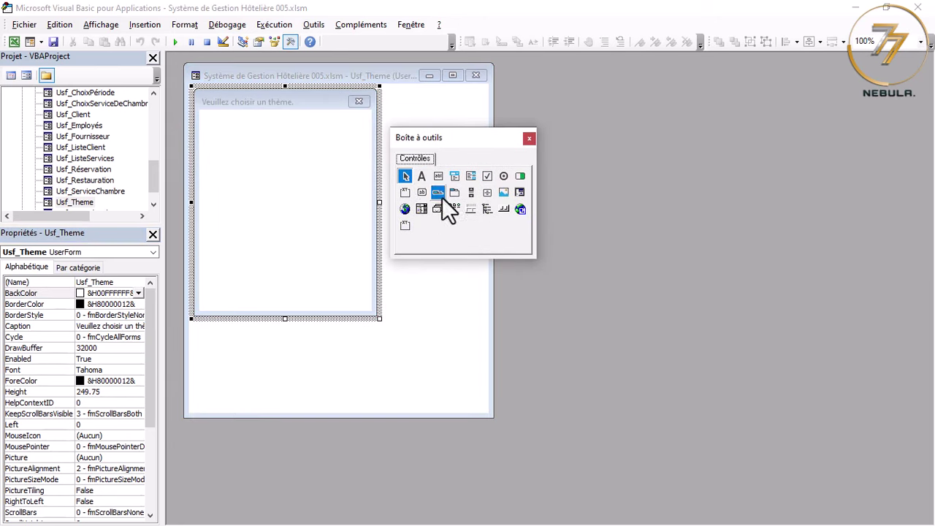
click(503, 175)
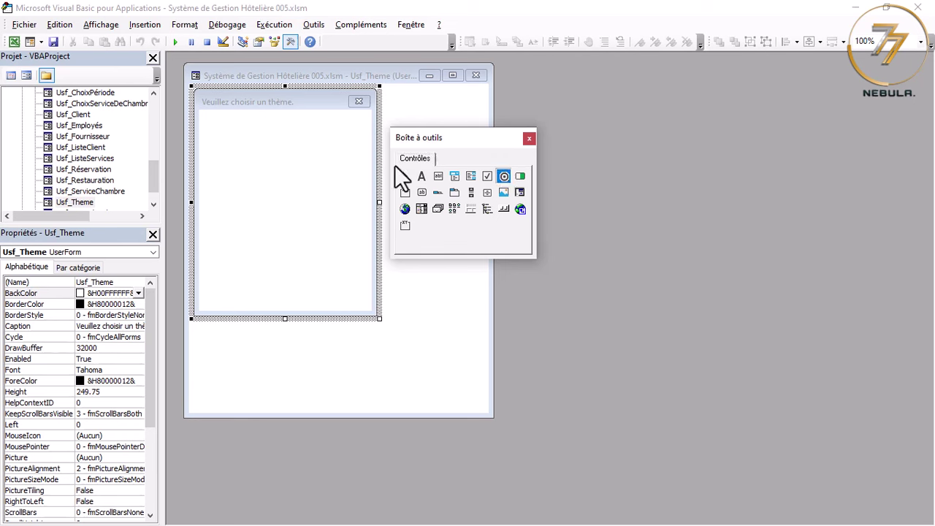
click(234, 168)
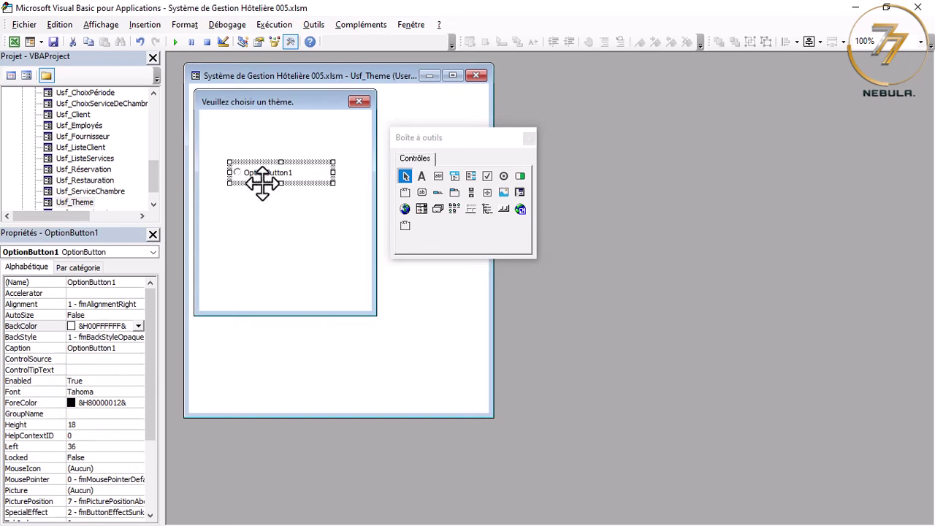
key(Delete)
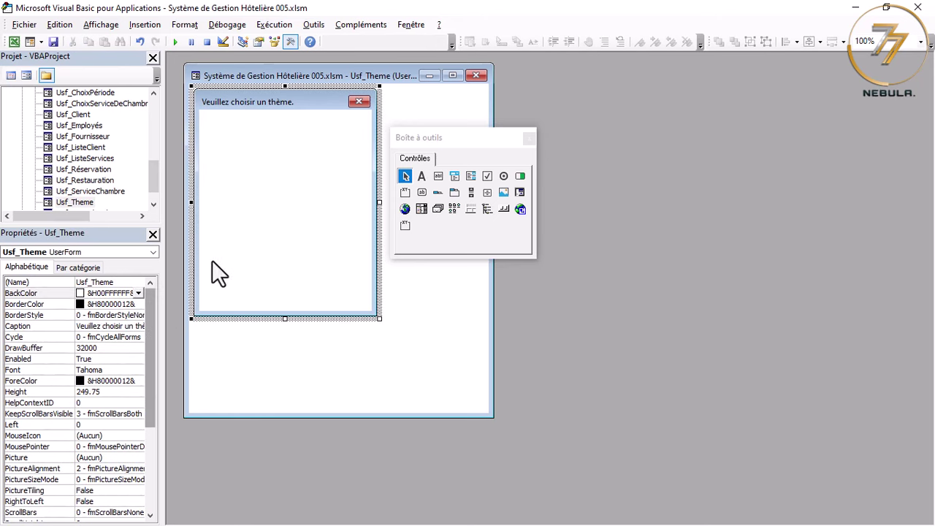
- Set the form's font to Montserrat with the Moyen style
click(141, 370)
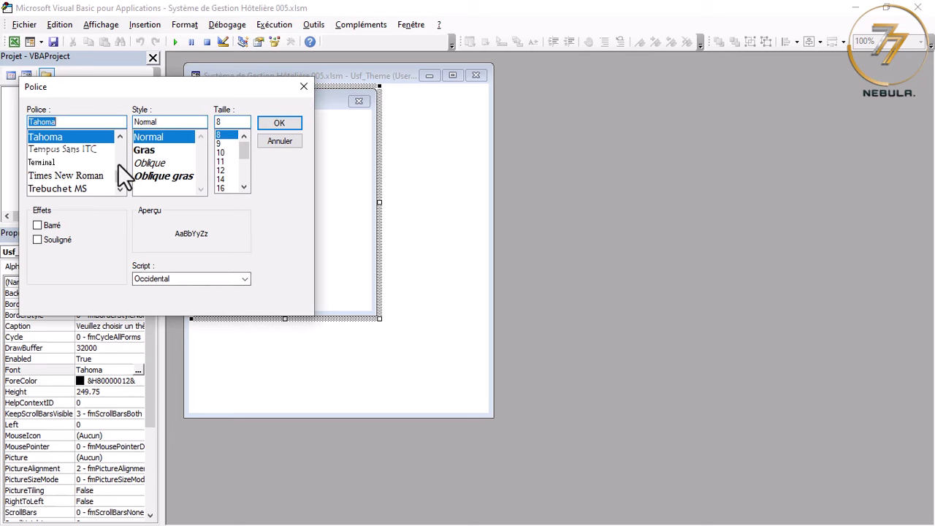
text(mont)
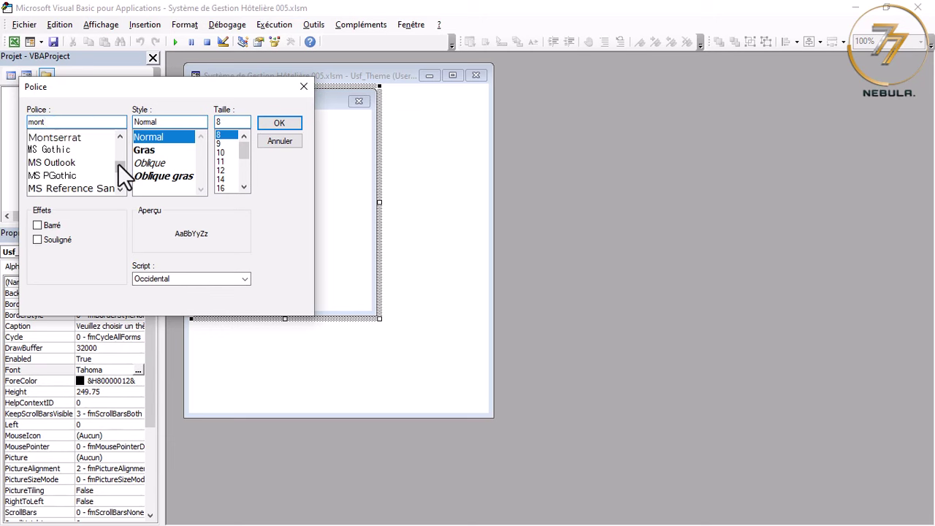
click(71, 138)
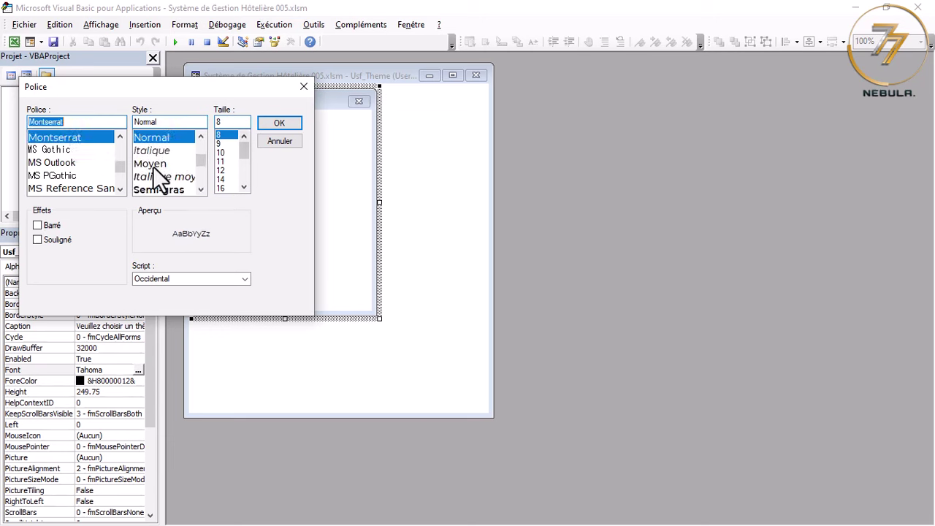
click(150, 165)
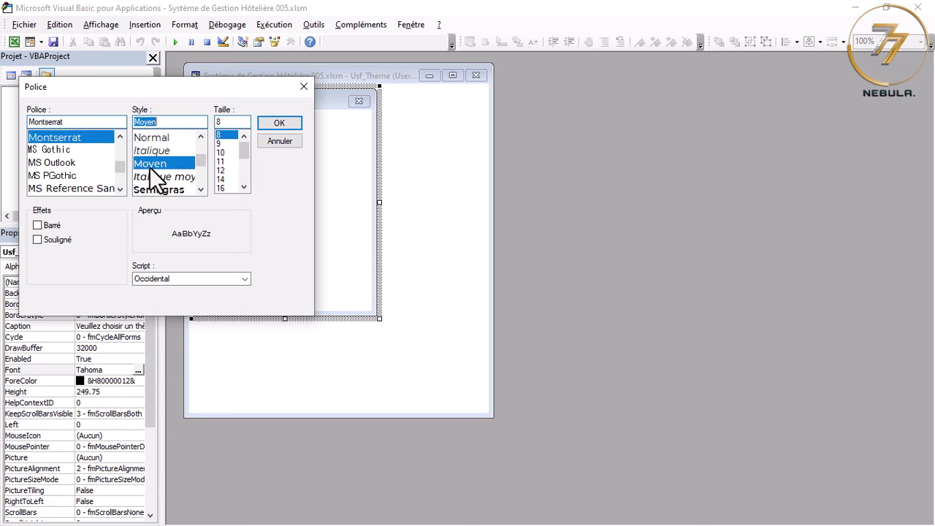
click(283, 123)
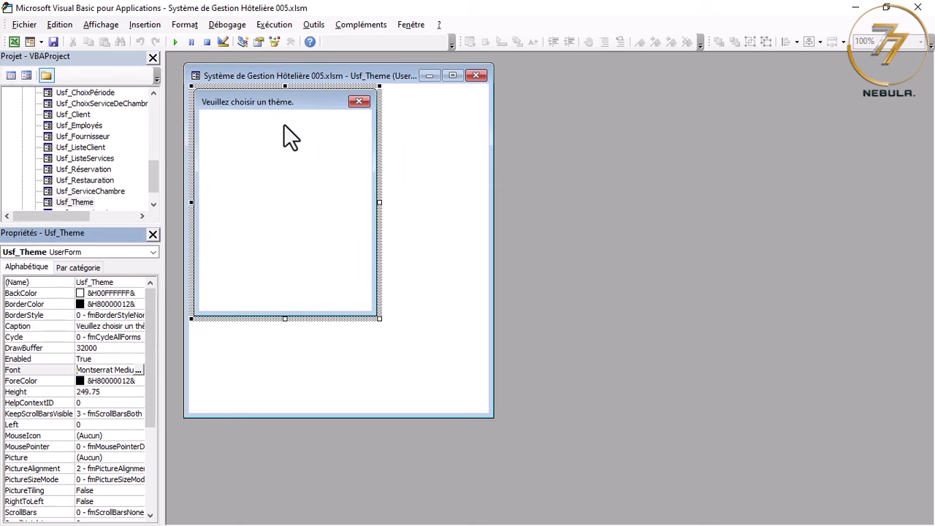
click(320, 215)
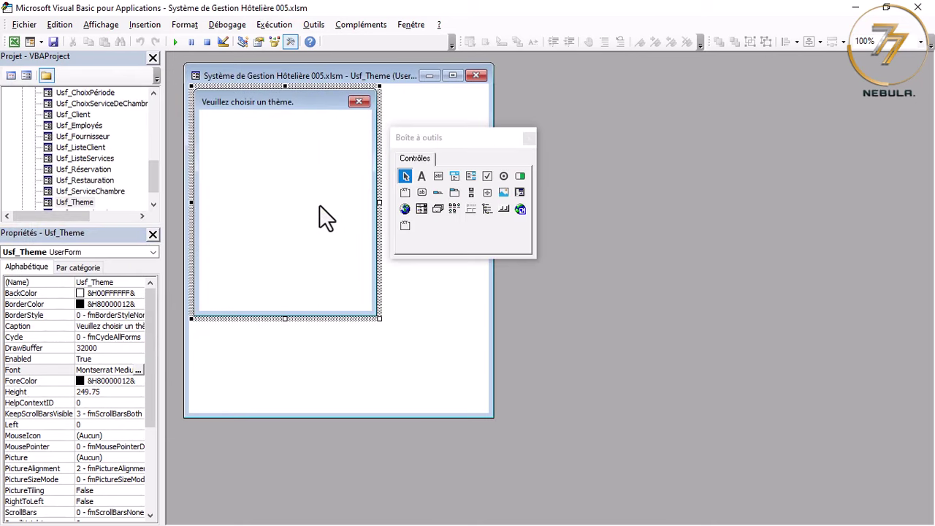
- Add two option buttons to the form, one below the other, and align both at a left offset of 18
click(503, 175)
click(229, 172)
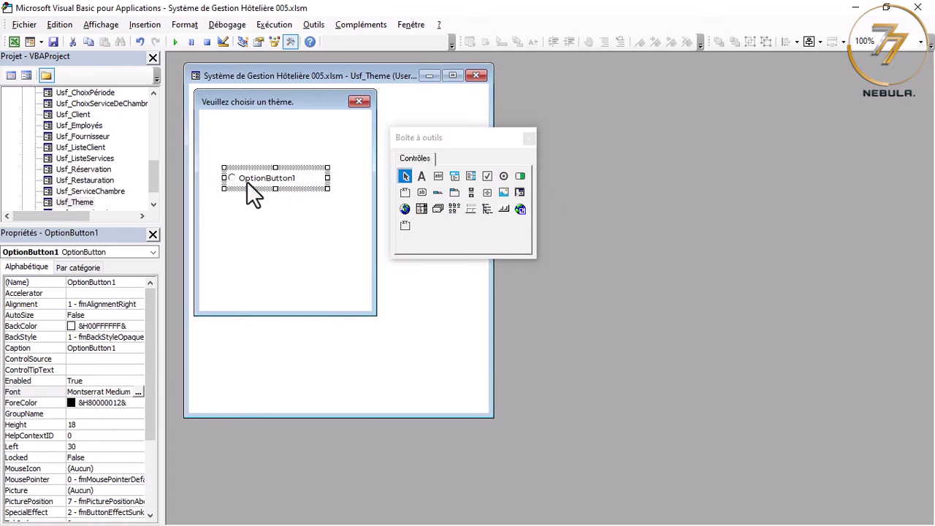
drag(247, 183, 237, 172)
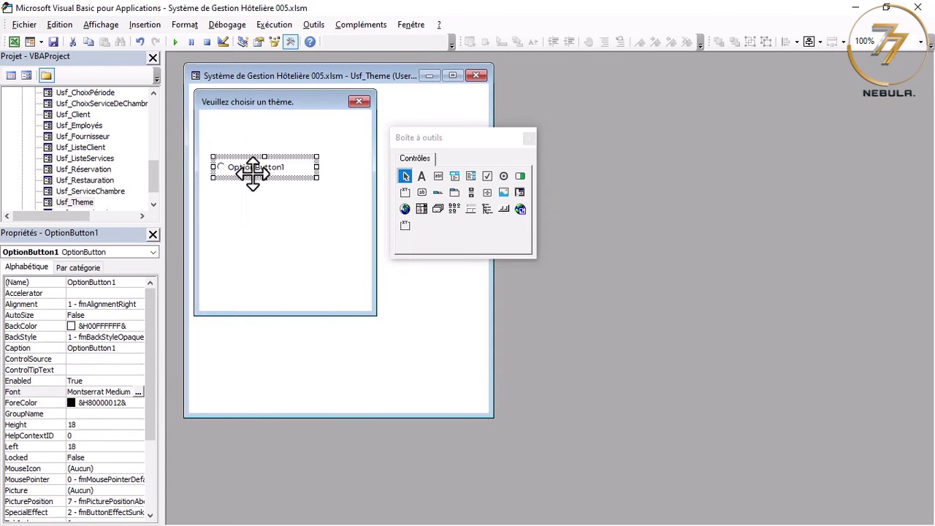
click(503, 176)
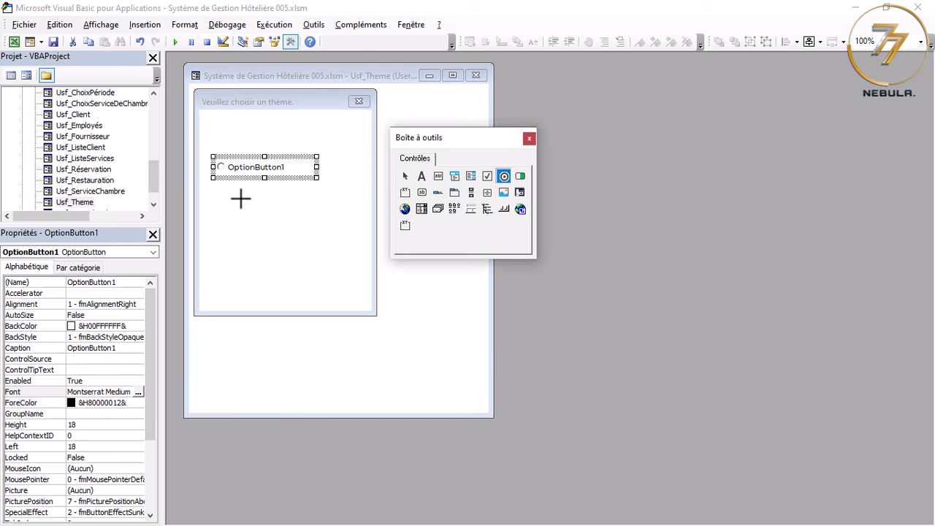
click(224, 198)
drag(247, 212, 241, 206)
- Add a third option button below the first two and place a copy of it underneath as the fourth
click(503, 176)
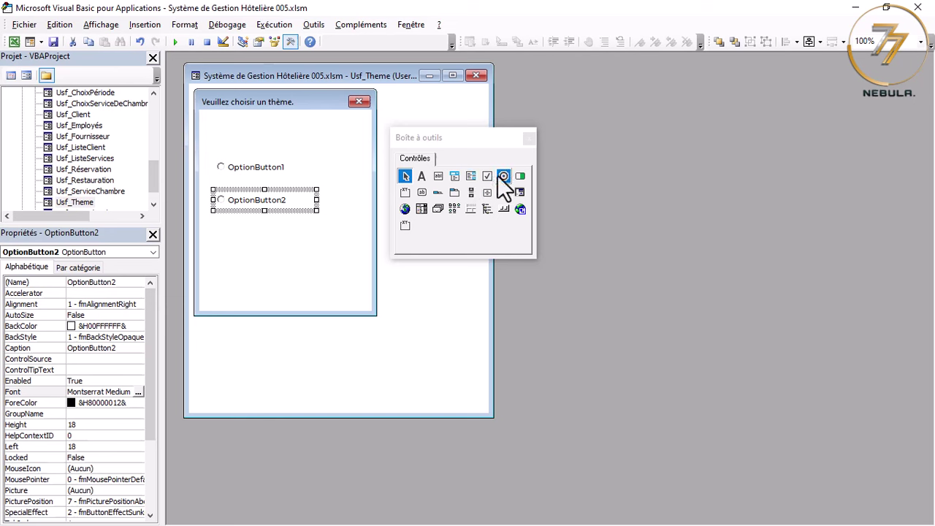
click(235, 250)
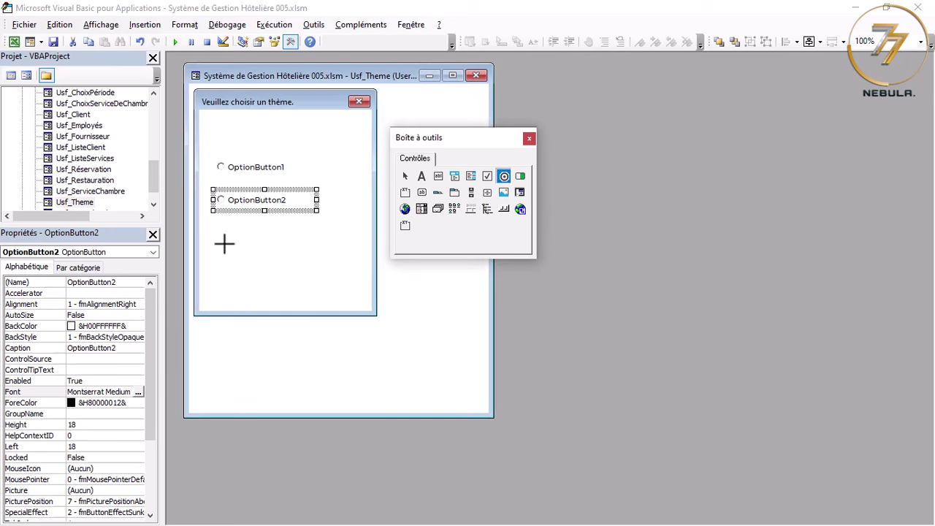
drag(234, 257, 253, 258)
click(258, 261)
click(253, 225)
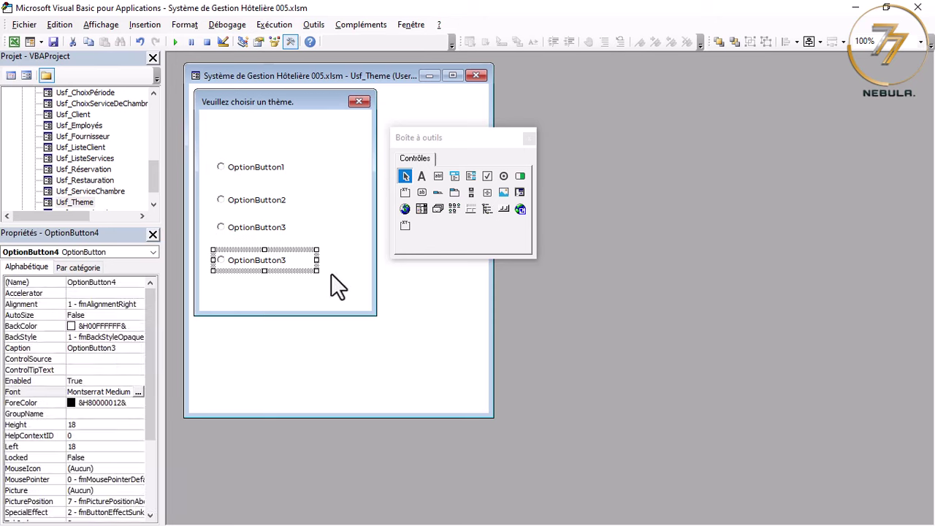
- Move the first option button down and the fourth one up to space all four evenly
click(278, 275)
drag(250, 161, 256, 175)
drag(259, 126, 258, 208)
click(266, 262)
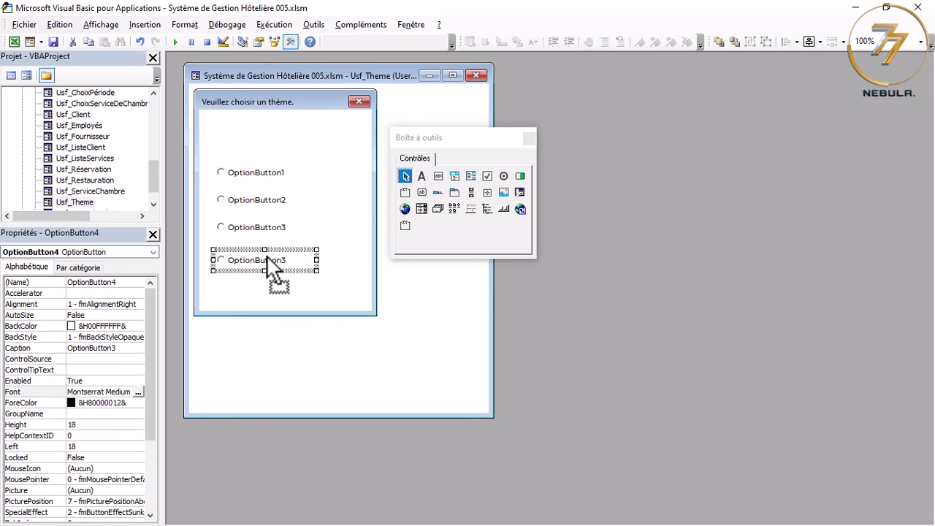
drag(266, 262, 266, 256)
- Select all four option buttons and change their SpecialEffect property from sunken to flat
drag(266, 294, 258, 161)
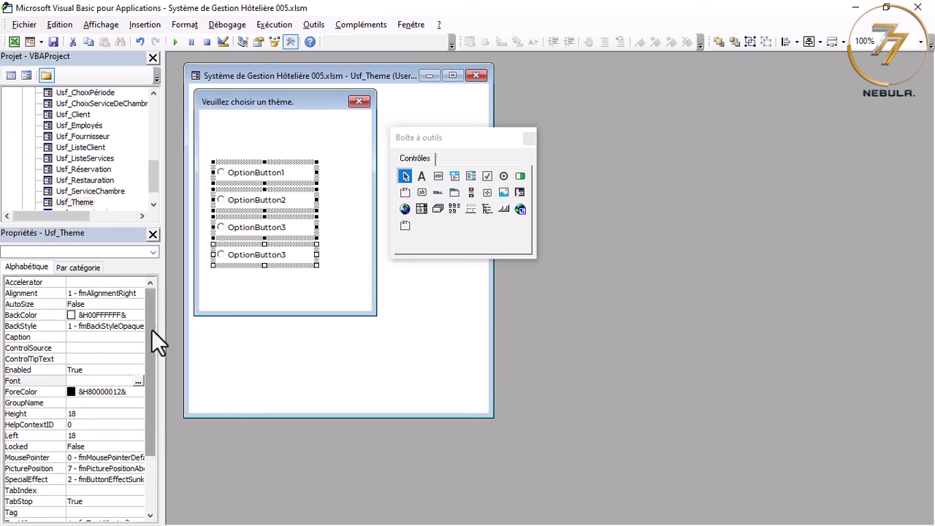
drag(154, 326, 155, 373)
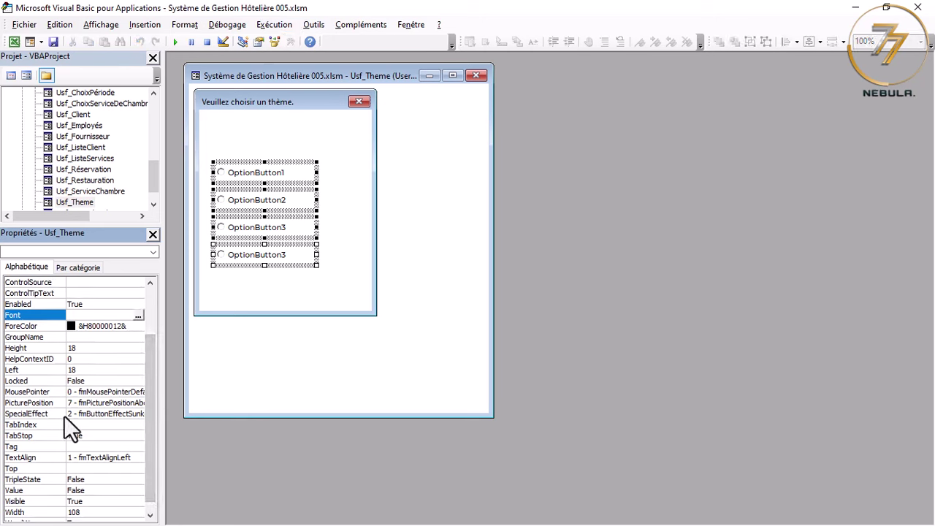
click(137, 412)
double_click(137, 413)
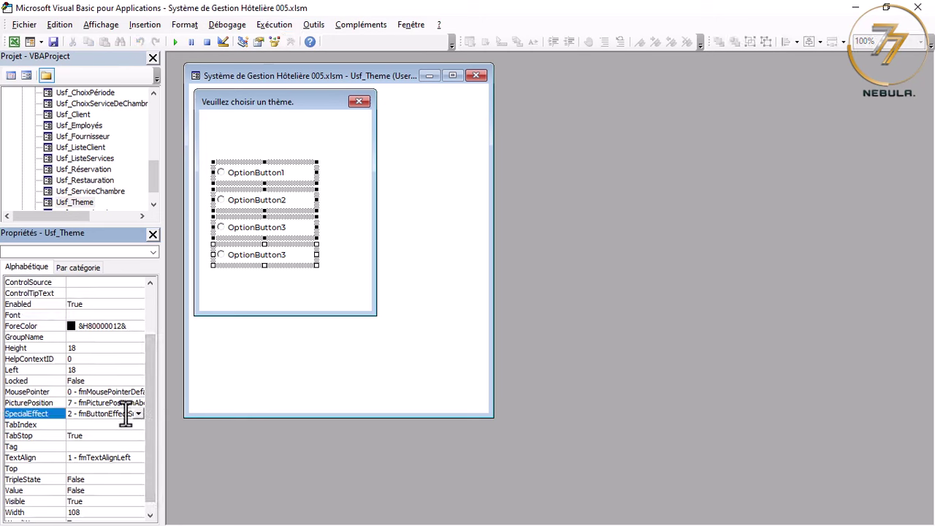
click(278, 294)
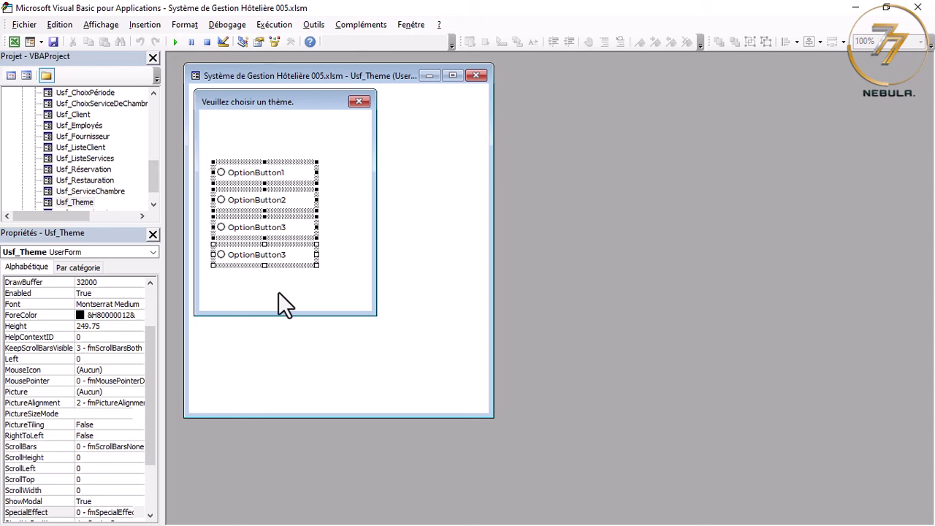
- Run the form, move it higher over the sheet, try selecting the different option buttons, and close it
click(174, 40)
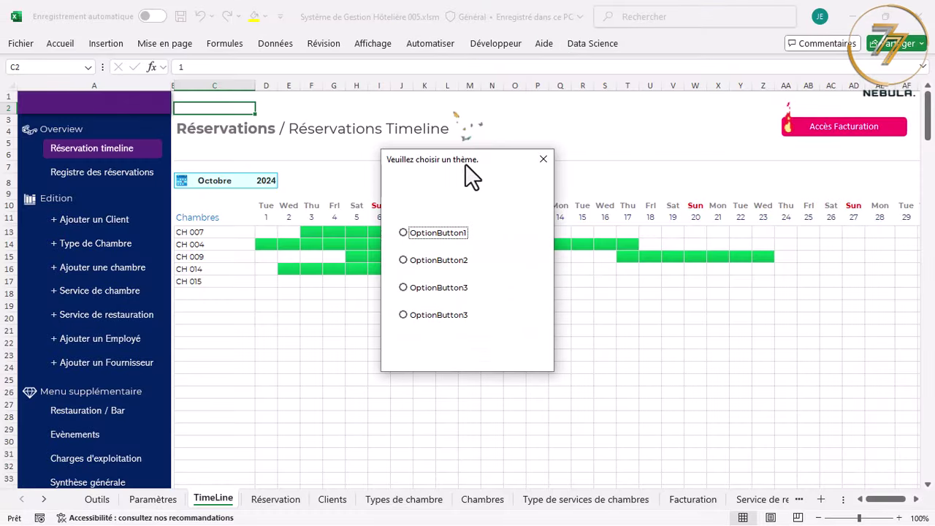
drag(434, 158, 431, 76)
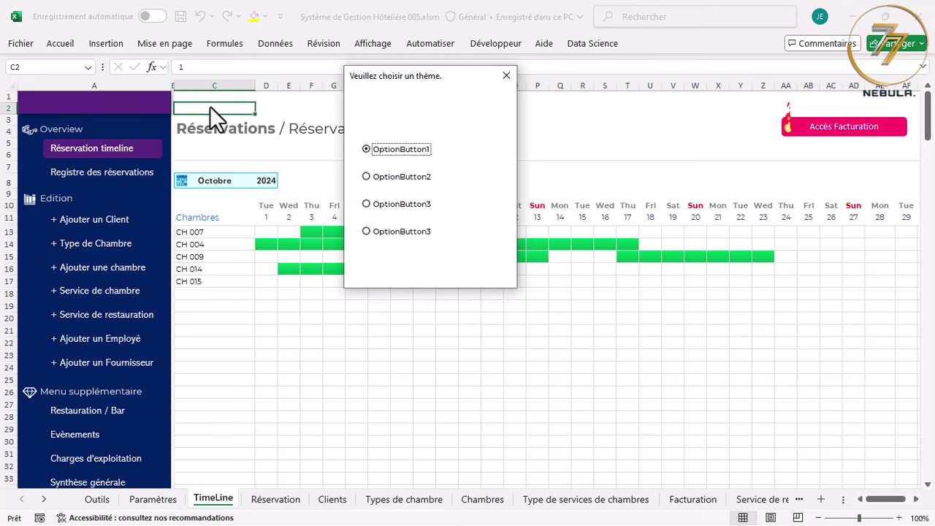
click(398, 175)
click(420, 208)
click(396, 239)
click(507, 76)
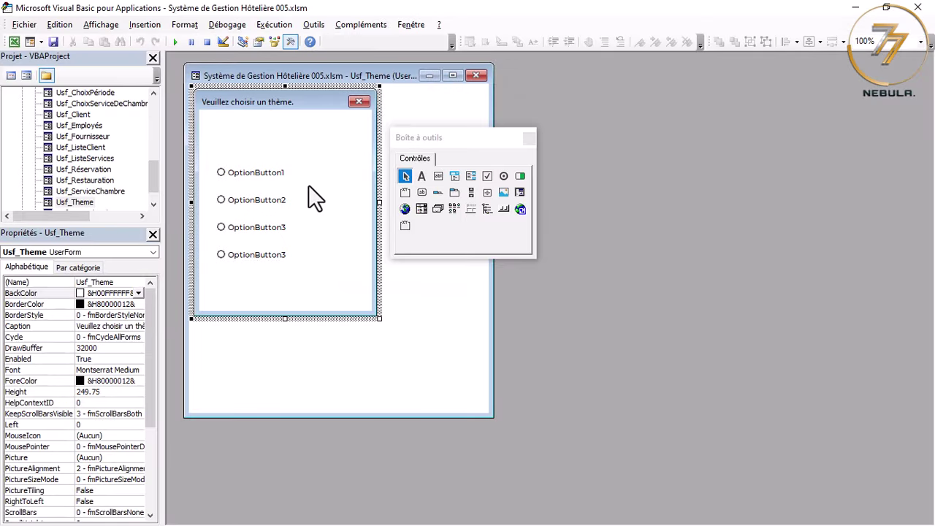
- Caption the first option button "Thème par défaut" and the second one "Thème 1"
click(260, 173)
click(260, 173)
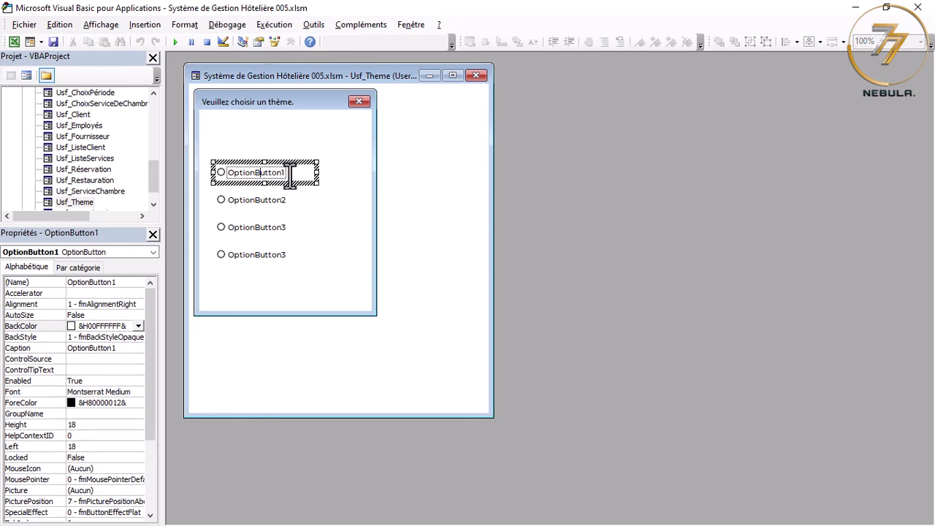
text(Thè)
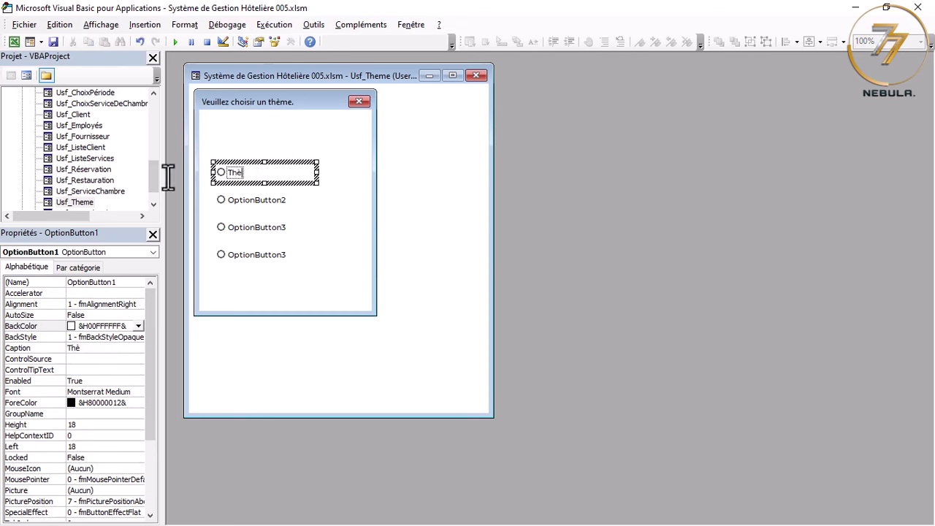
text(me par défaut)
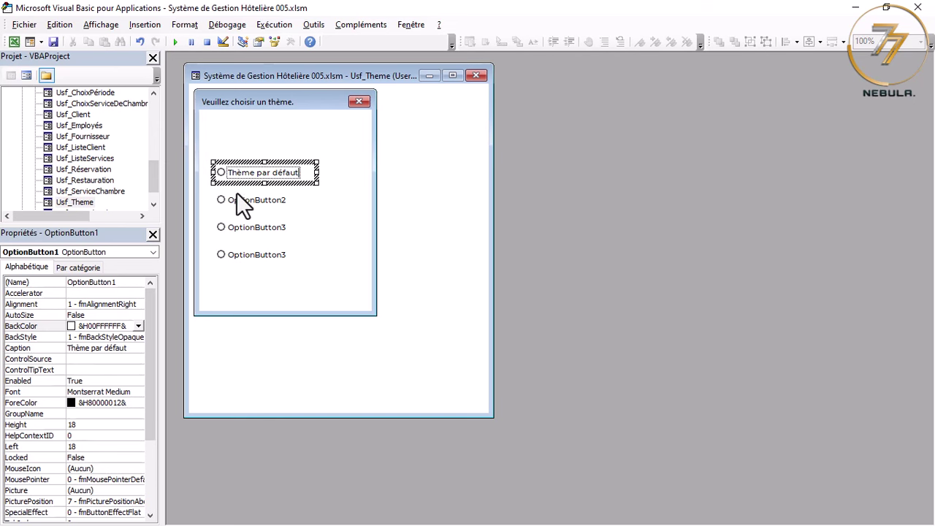
click(253, 201)
click(253, 201)
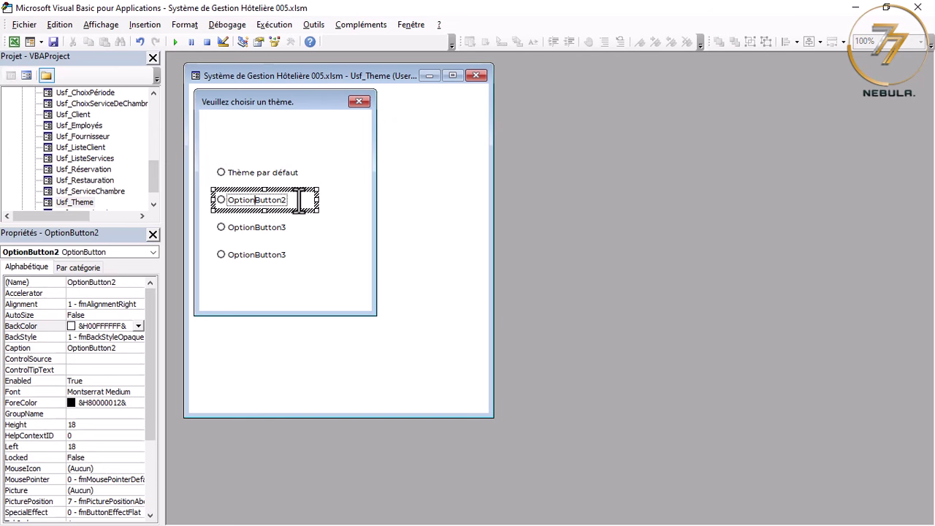
key(ctrl+a)
text(Th)
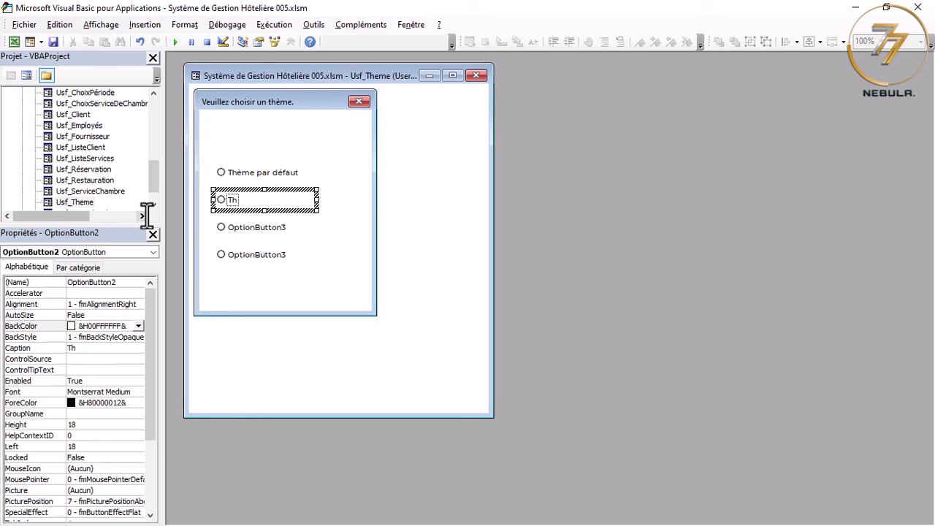
text(ème 1)
- Caption the third option button "Thème 2" and the fourth one "Thème 3"
click(277, 227)
click(279, 227)
double_click(288, 227)
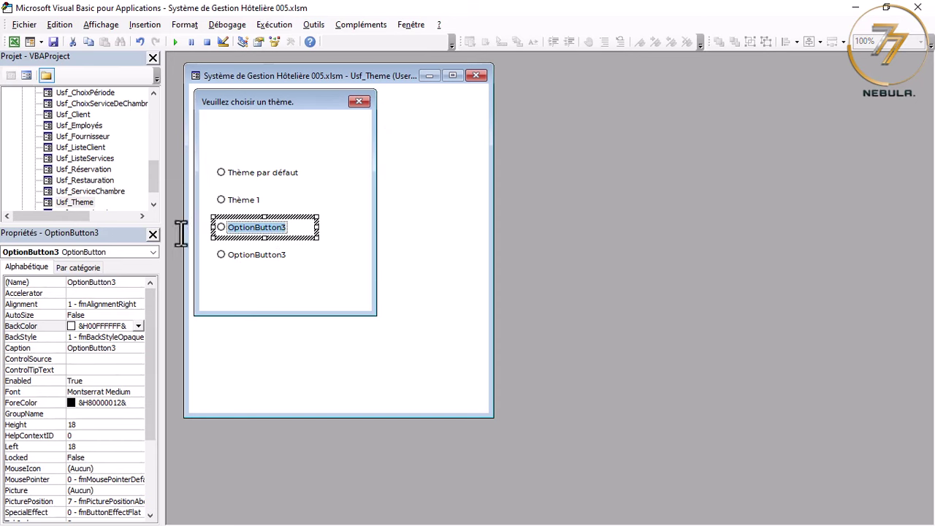
text(Thè)
text(m)
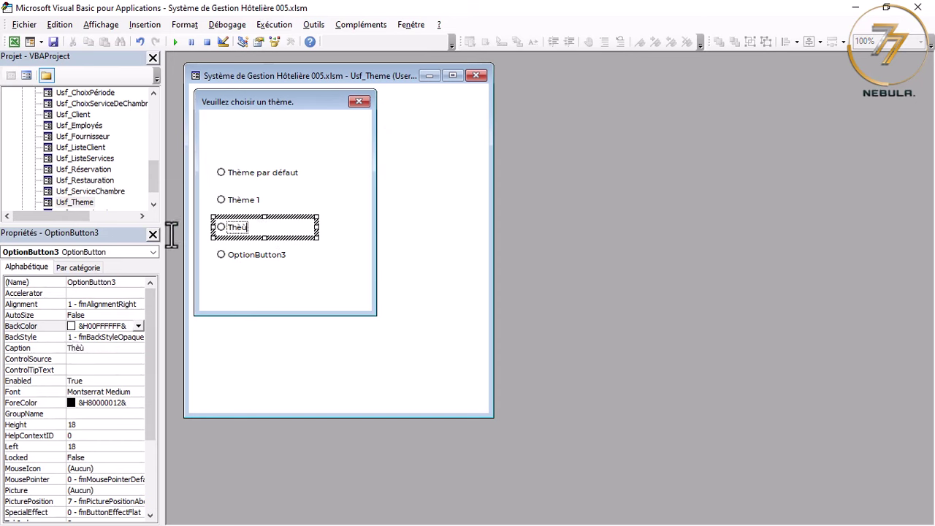
key(BackSpace)
text(me 2)
click(247, 256)
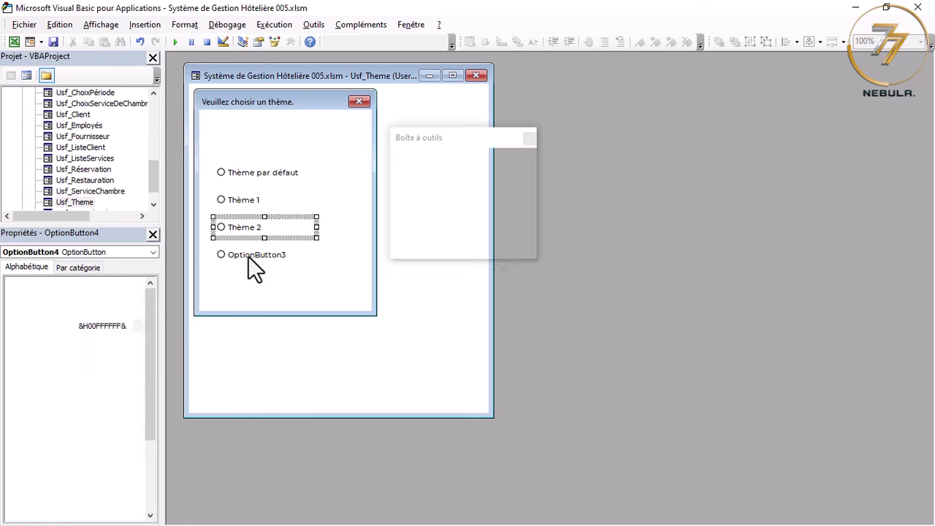
double_click(286, 255)
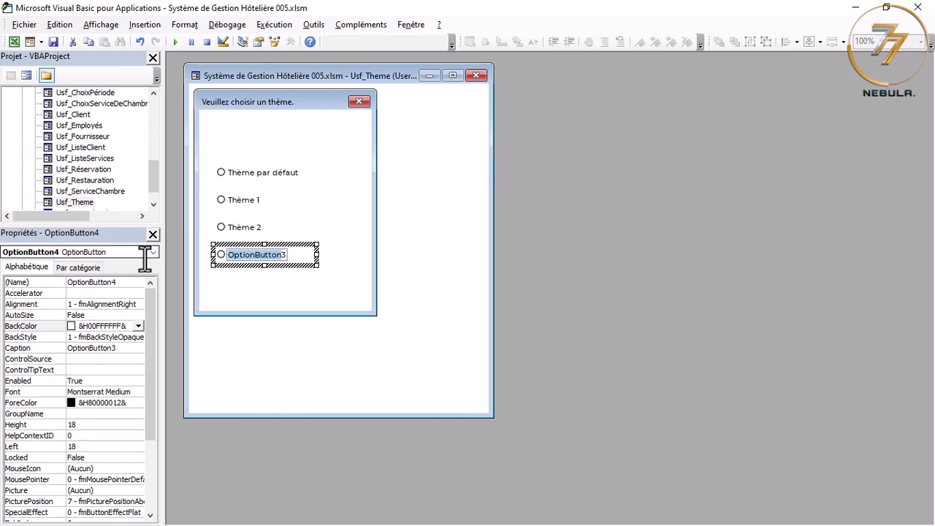
text(Thème 3)
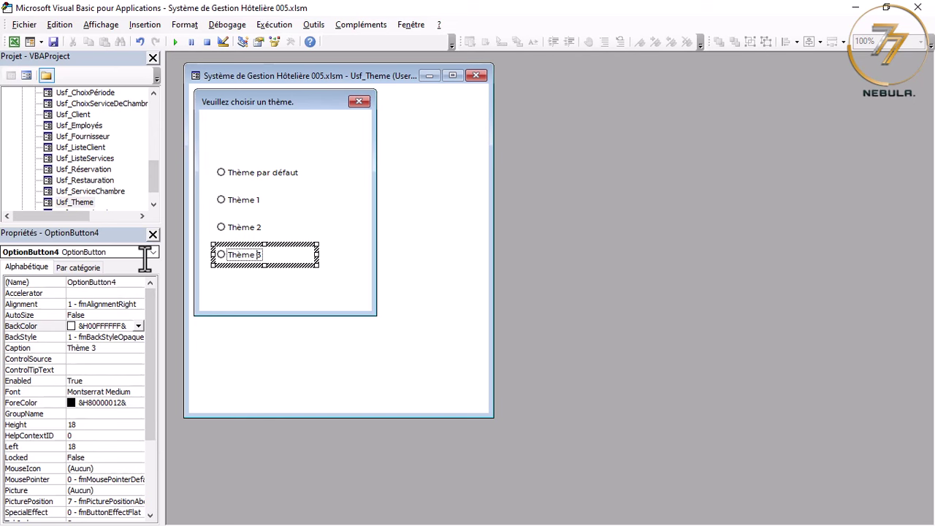
- Select all four option buttons and move them together slightly up and right, to a Left value of 24
click(239, 293)
drag(279, 296, 245, 156)
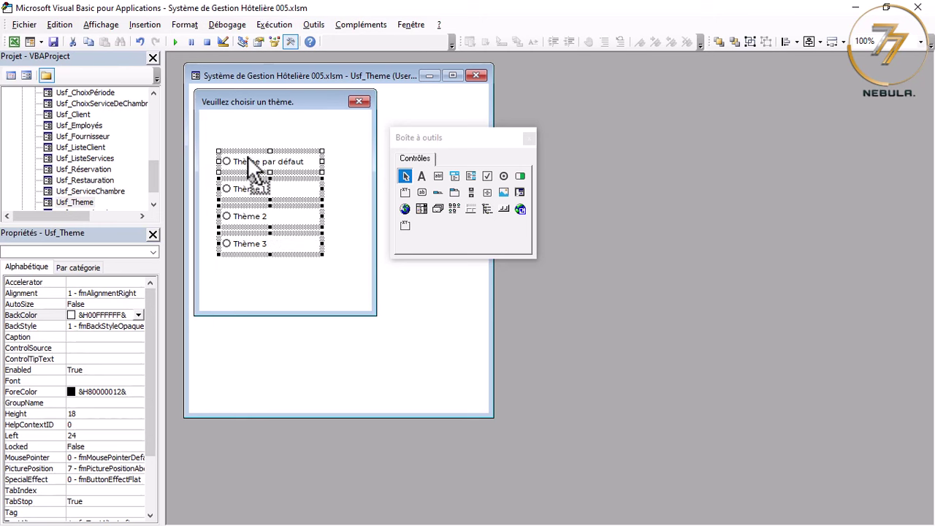
click(322, 249)
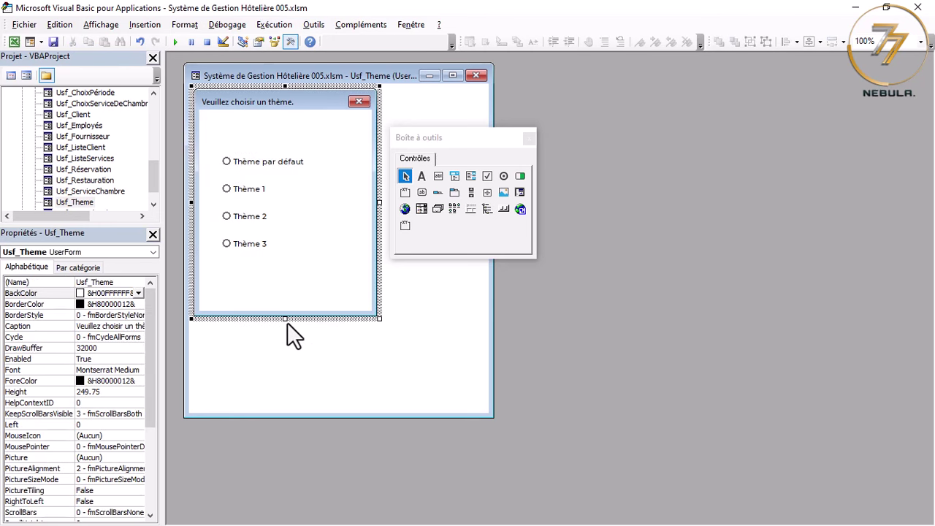
- Shrink the form to about 221 high and make it slightly narrower, and shift the four option buttons a little higher within it
drag(285, 319, 285, 294)
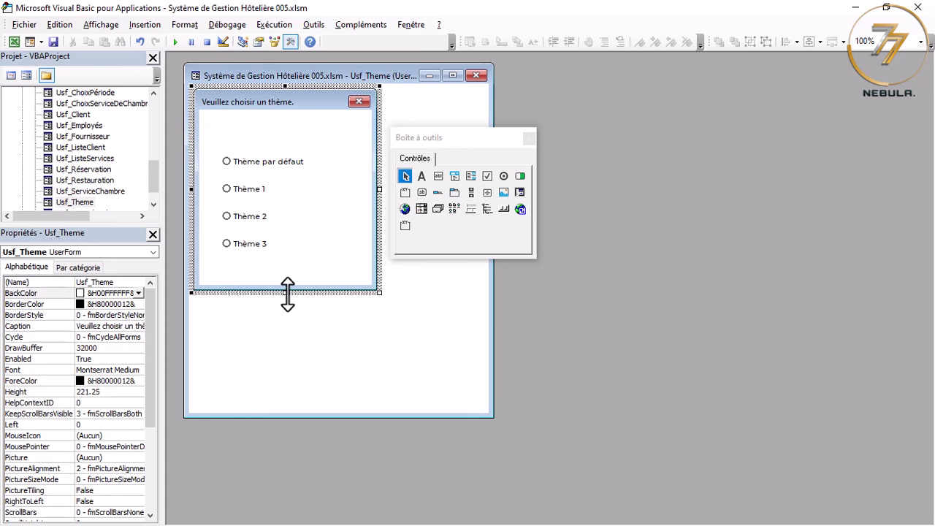
drag(377, 190, 358, 191)
drag(430, 137, 726, 203)
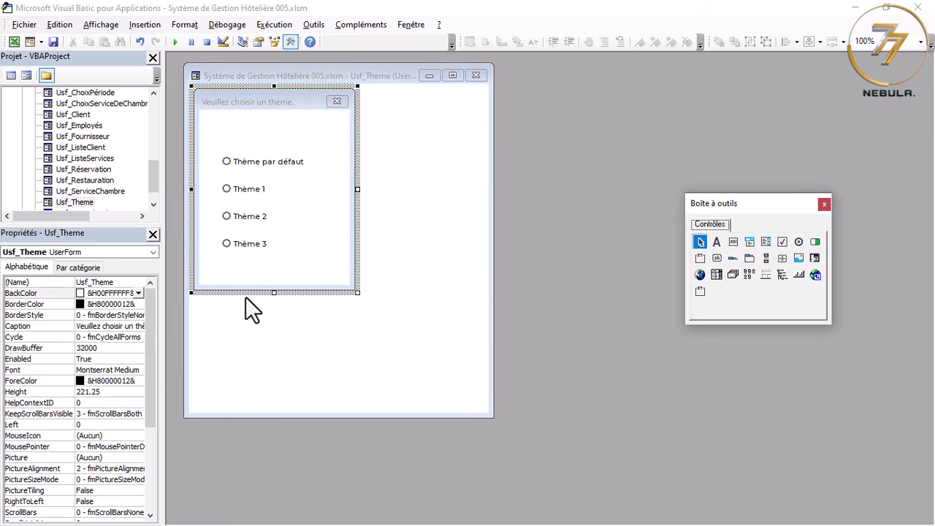
drag(224, 142, 246, 241)
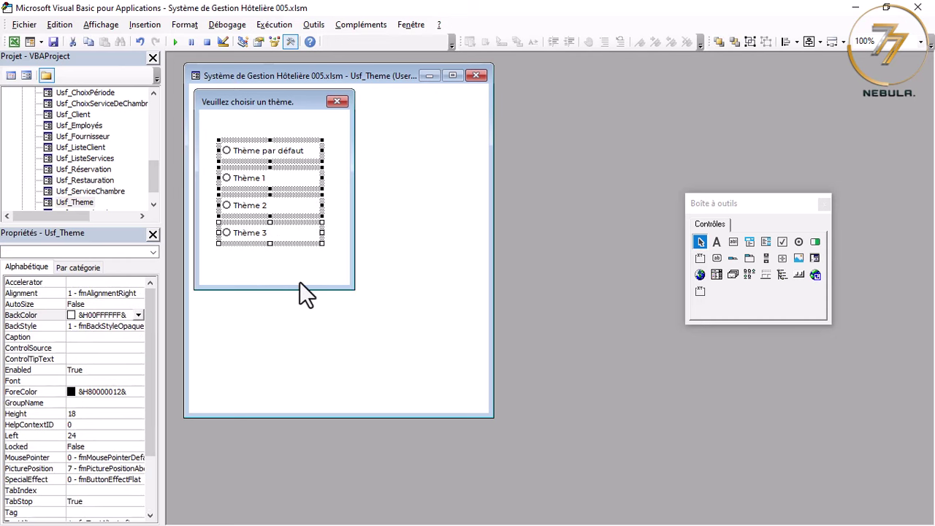
click(299, 282)
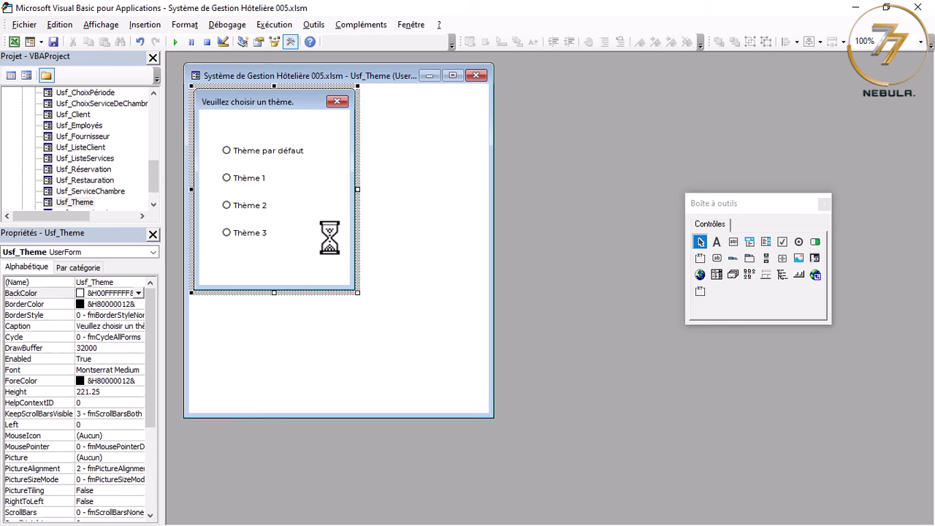